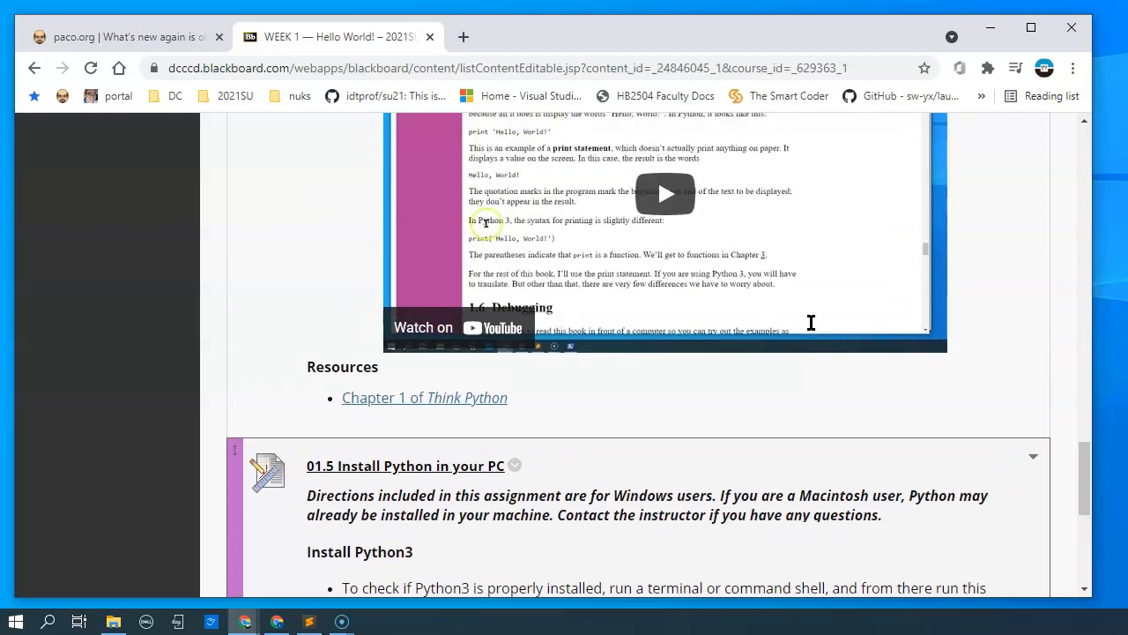
Step: Review the Install Python assignment and open the python.org link from its Resources section
{"action": "scroll", "coordinate": [811, 322], "scroll_direction": "down", "scroll_amount": 5}
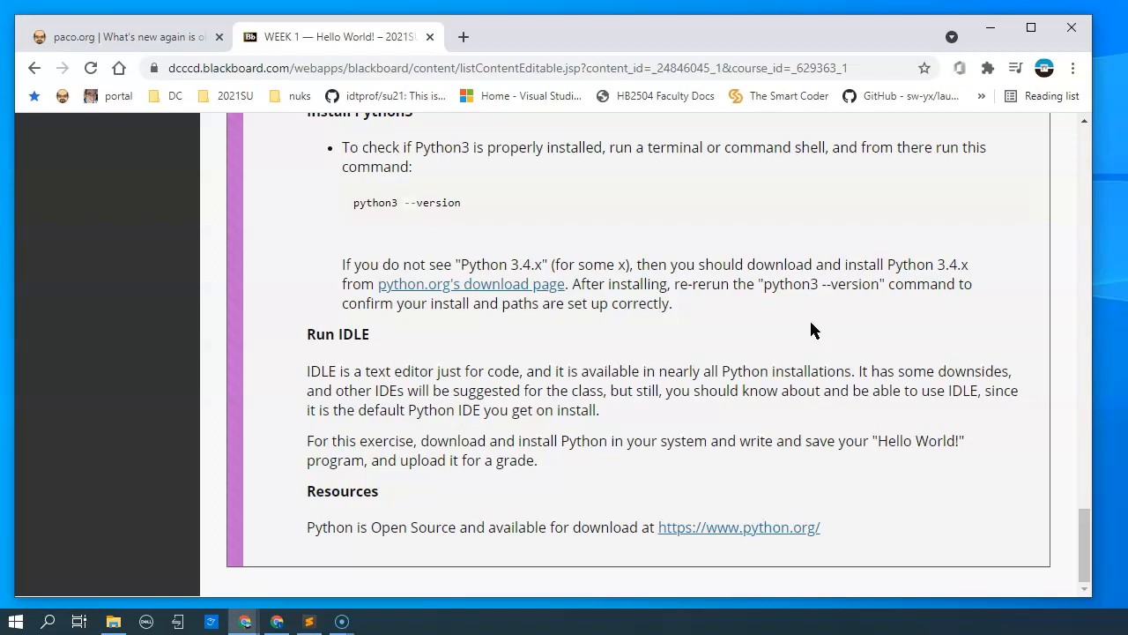
{"action": "scroll", "coordinate": [810, 318], "scroll_direction": "up", "scroll_amount": 2}
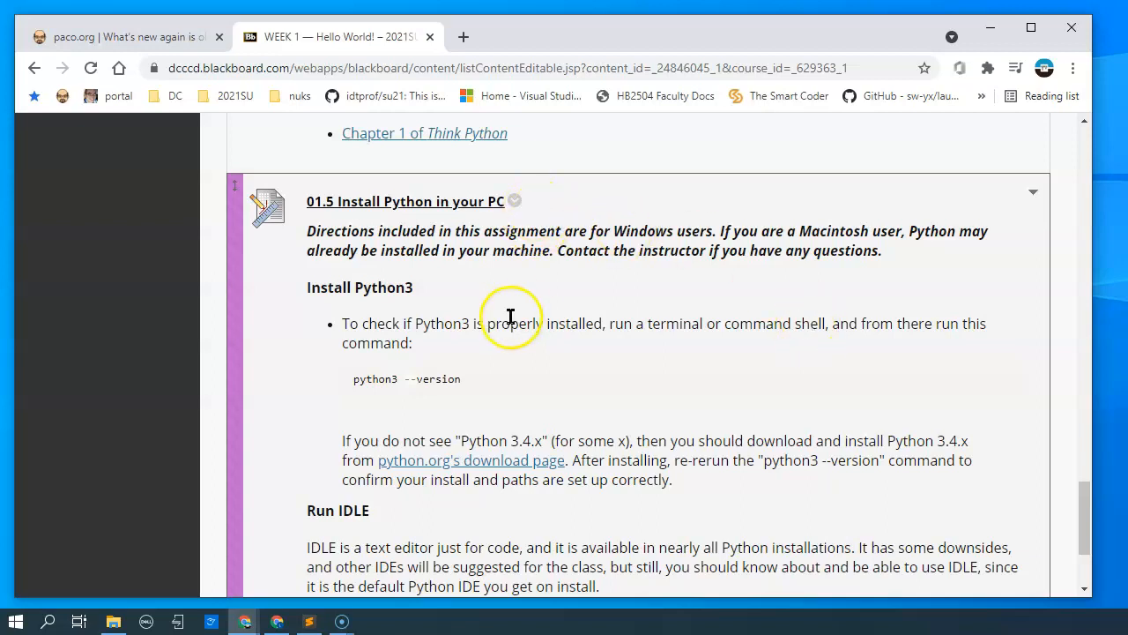
{"action": "scroll", "coordinate": [510, 315], "scroll_direction": "down", "scroll_amount": 2}
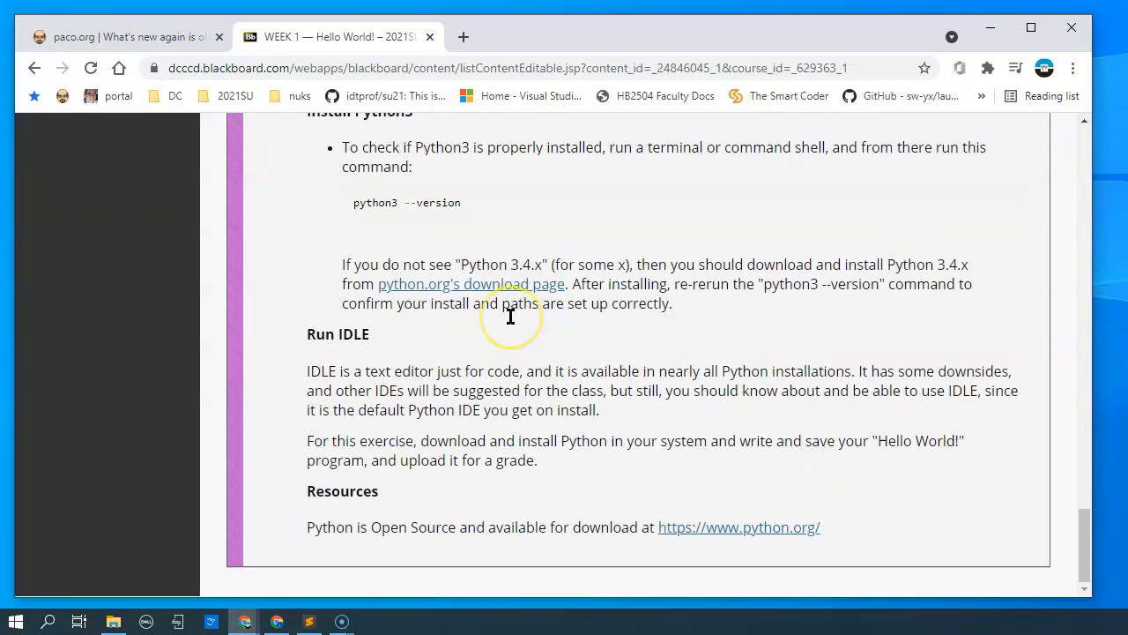
{"action": "left_click", "coordinate": [777, 533]}
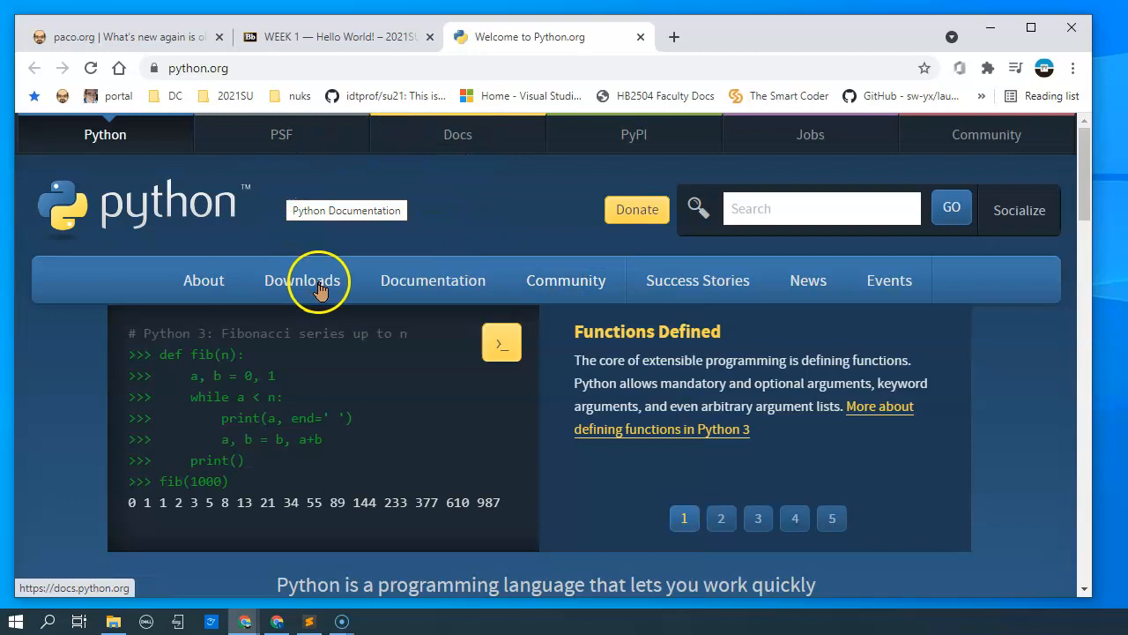
Step: Download the Python 3.9.5 installer for Windows, saving python-3.9.5-amd64.exe in the ITSC-1405 folder
{"action": "mouse_move", "coordinate": [433, 280]}
{"action": "mouse_move", "coordinate": [303, 281]}
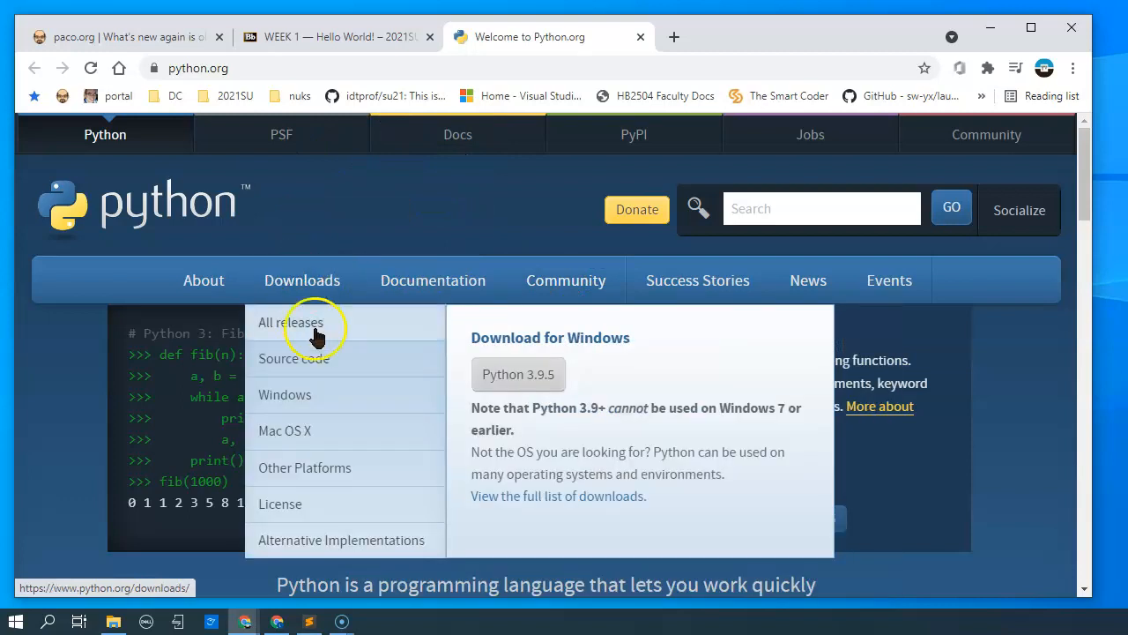
{"action": "left_click", "coordinate": [552, 384]}
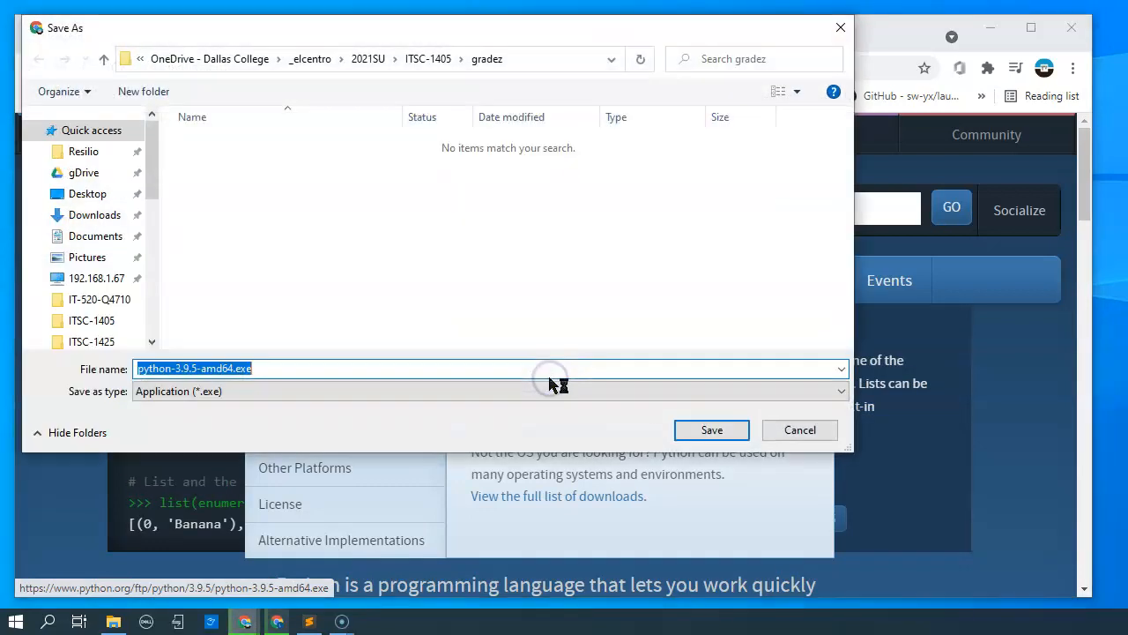
{"action": "left_click", "coordinate": [441, 58]}
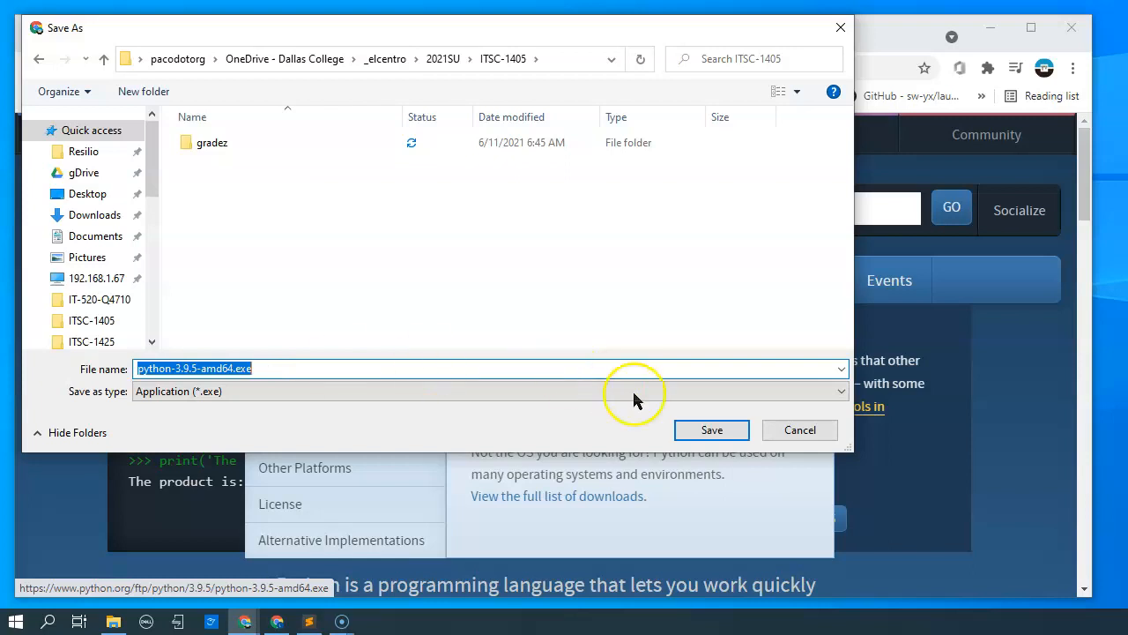
{"action": "left_click", "coordinate": [712, 429]}
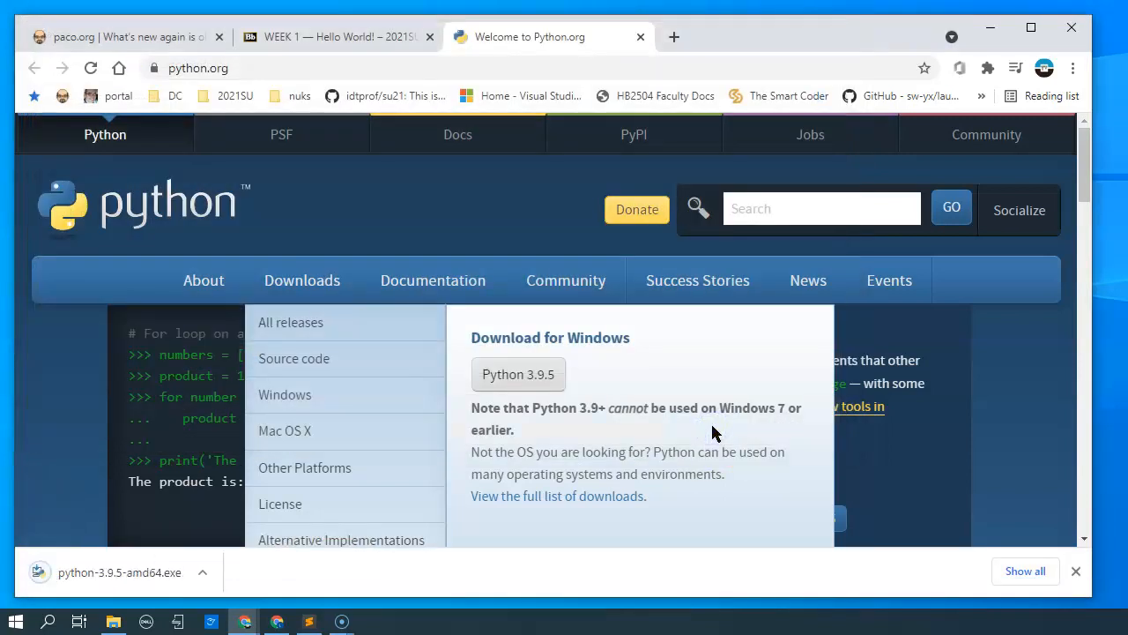
Step: Show the downloaded python-3.9.5-amd64.exe in its folder, run it, and close the folder window
{"action": "left_click", "coordinate": [204, 582]}
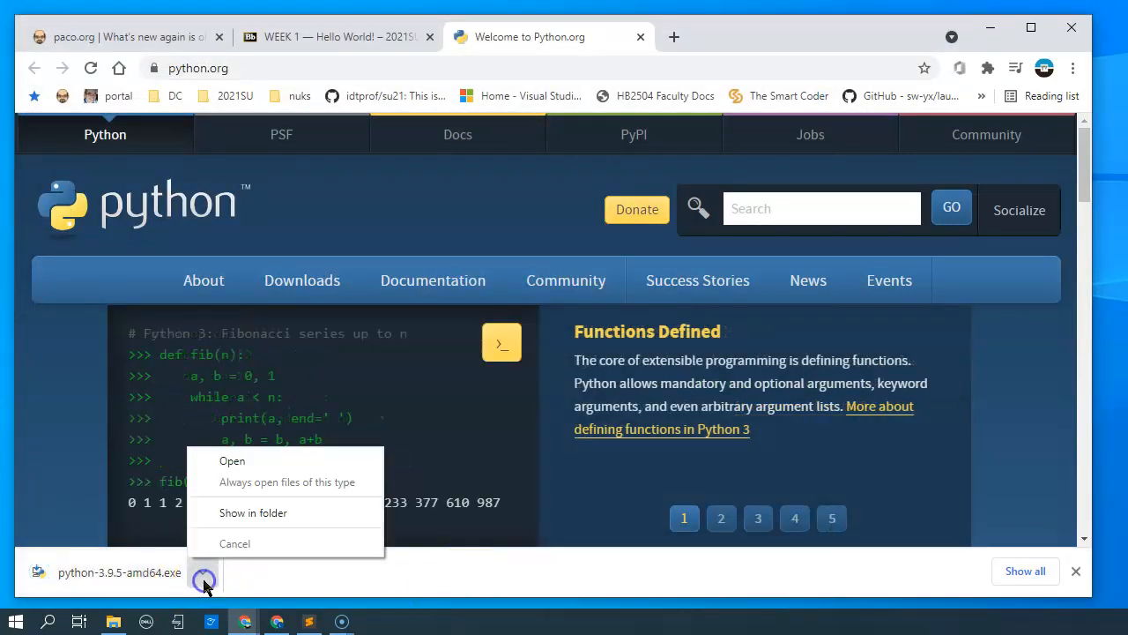
{"action": "left_click", "coordinate": [270, 513]}
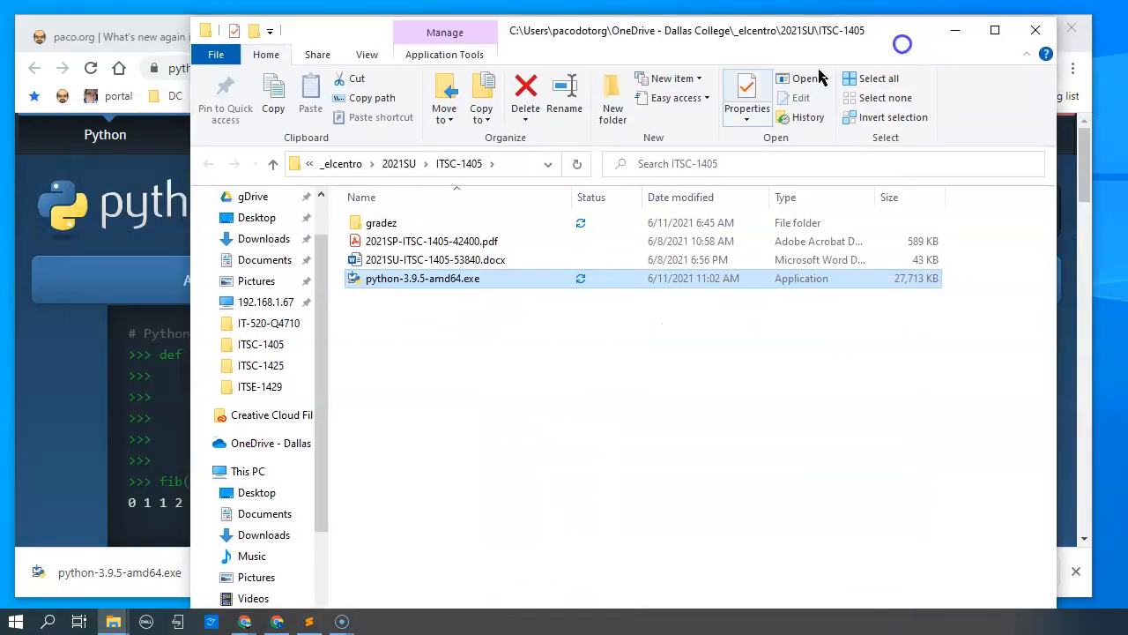
{"action": "double_click", "coordinate": [440, 281]}
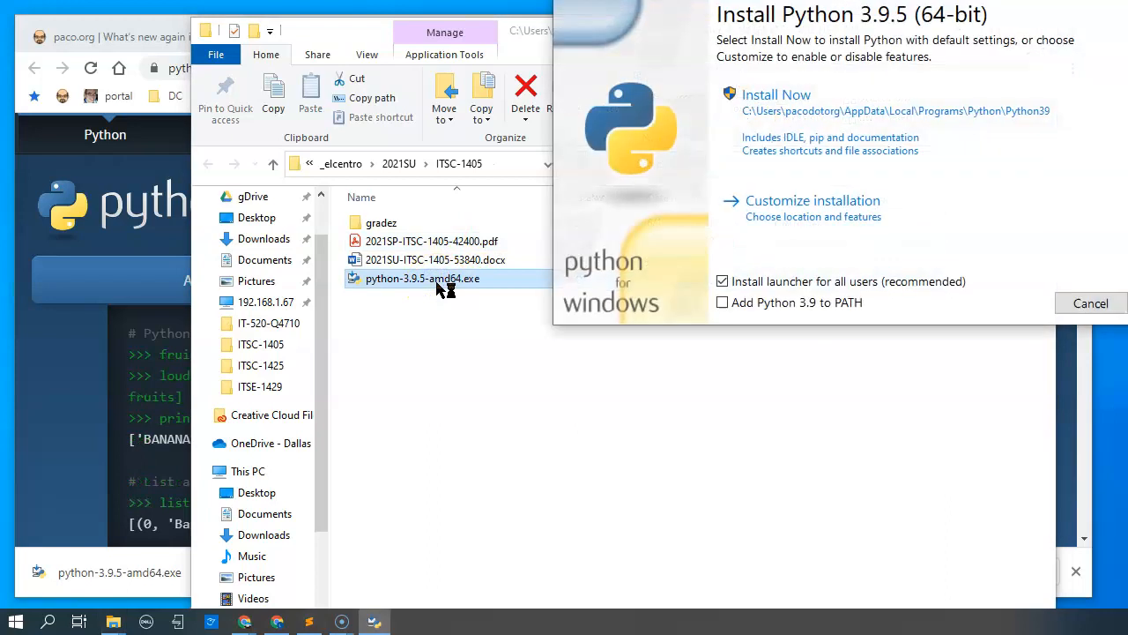
{"action": "left_click", "coordinate": [812, 412]}
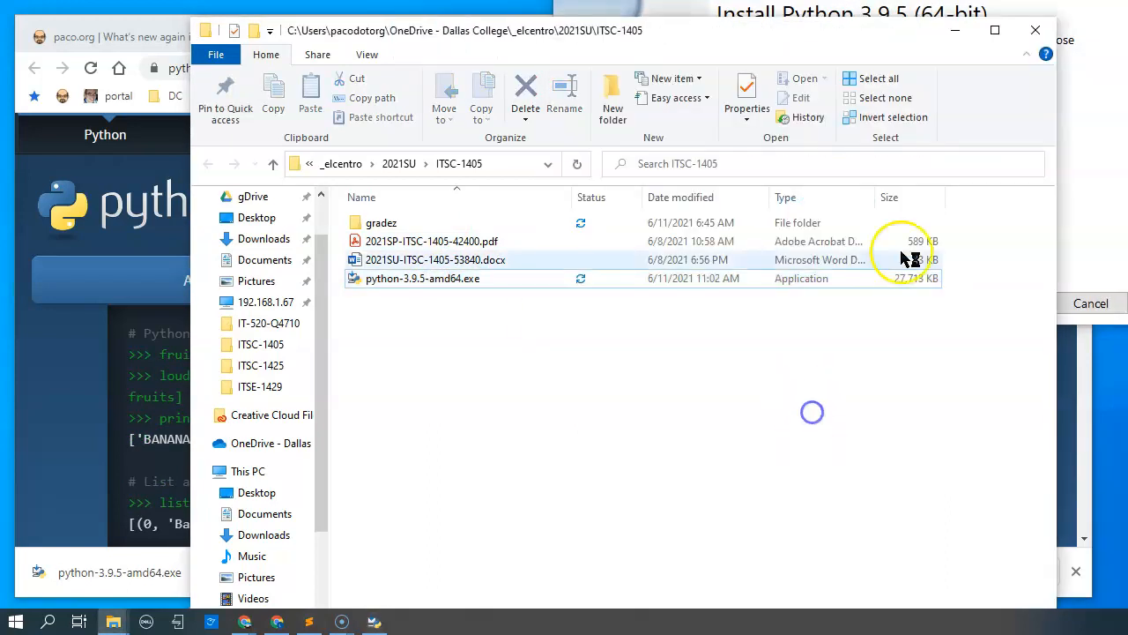
{"action": "left_click", "coordinate": [1037, 35]}
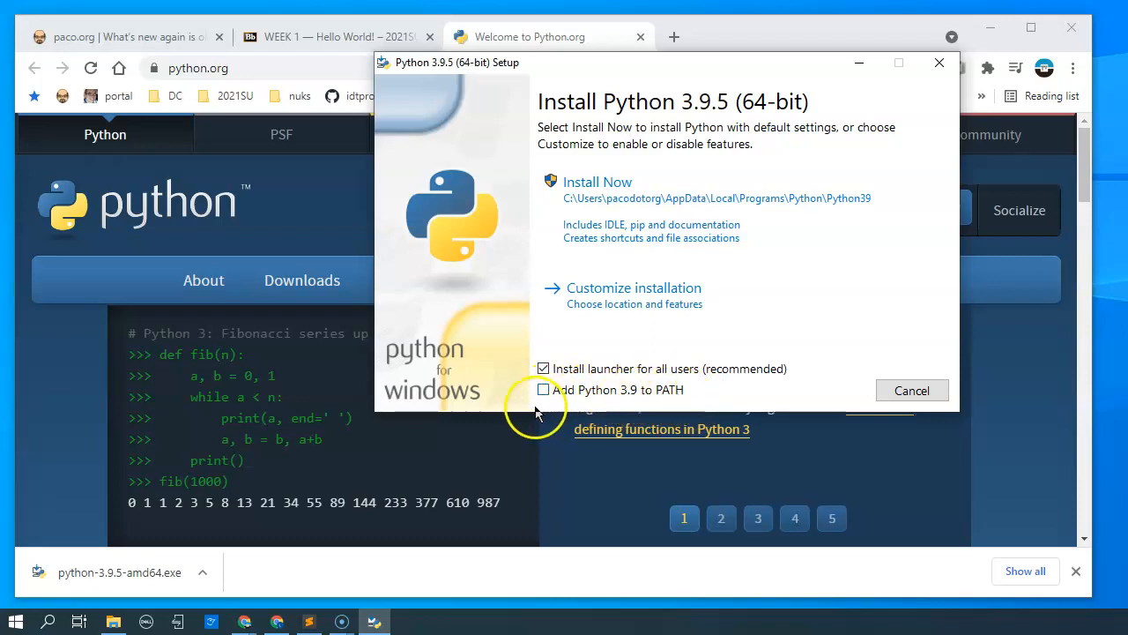
Step: Install Python 3.9.5 with the default settings and Python 3.9 added to PATH, and close the setup
{"action": "left_click", "coordinate": [545, 391]}
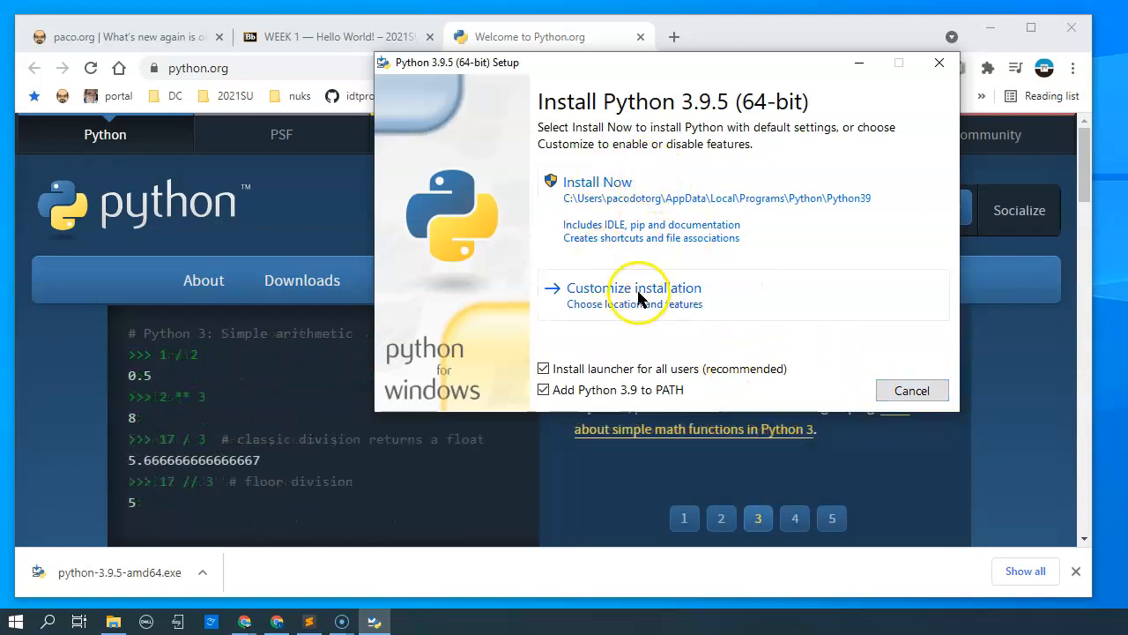
{"action": "left_click", "coordinate": [596, 183]}
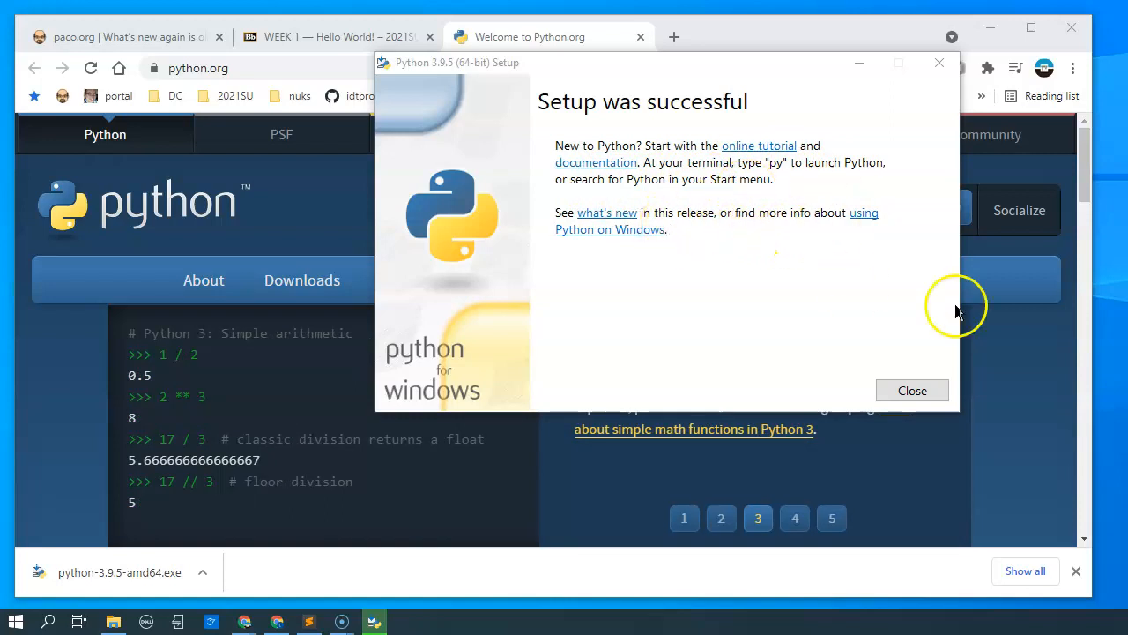
{"action": "left_click", "coordinate": [914, 393]}
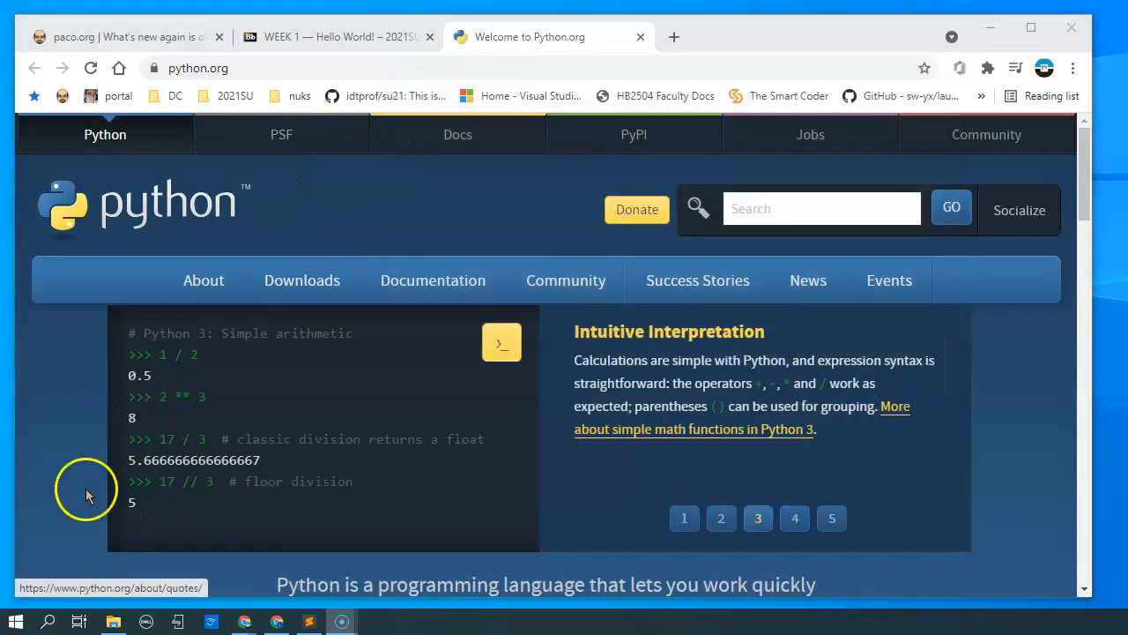
Step: Launch IDLE (Python 3.9 64-bit) and move its shell window fully into view
{"action": "left_click", "coordinate": [16, 622]}
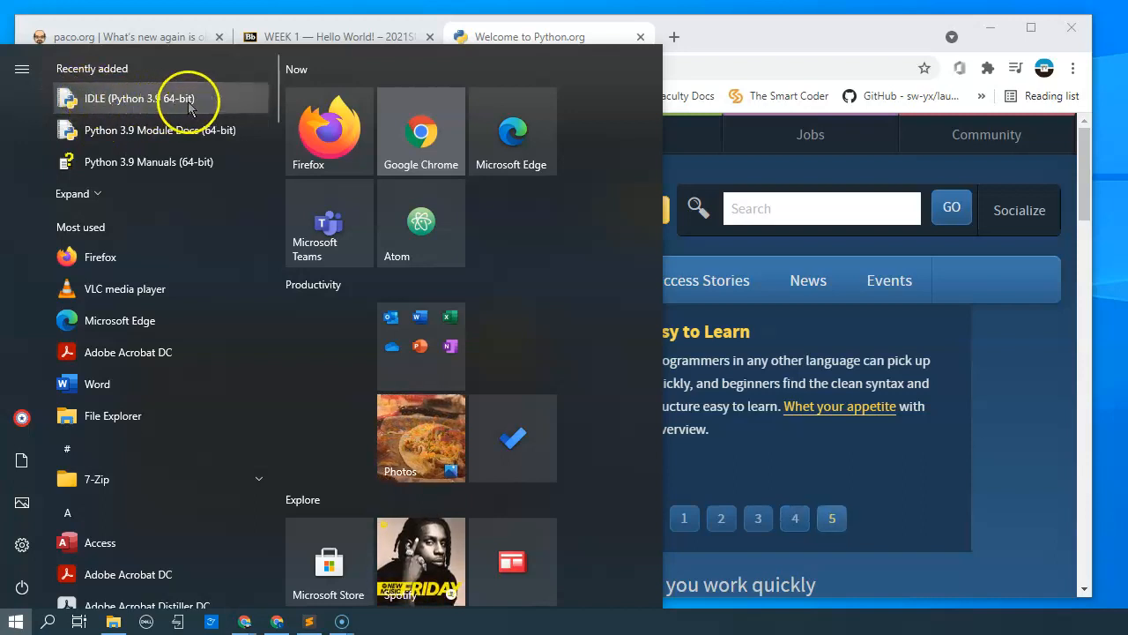
{"action": "left_click", "coordinate": [110, 102]}
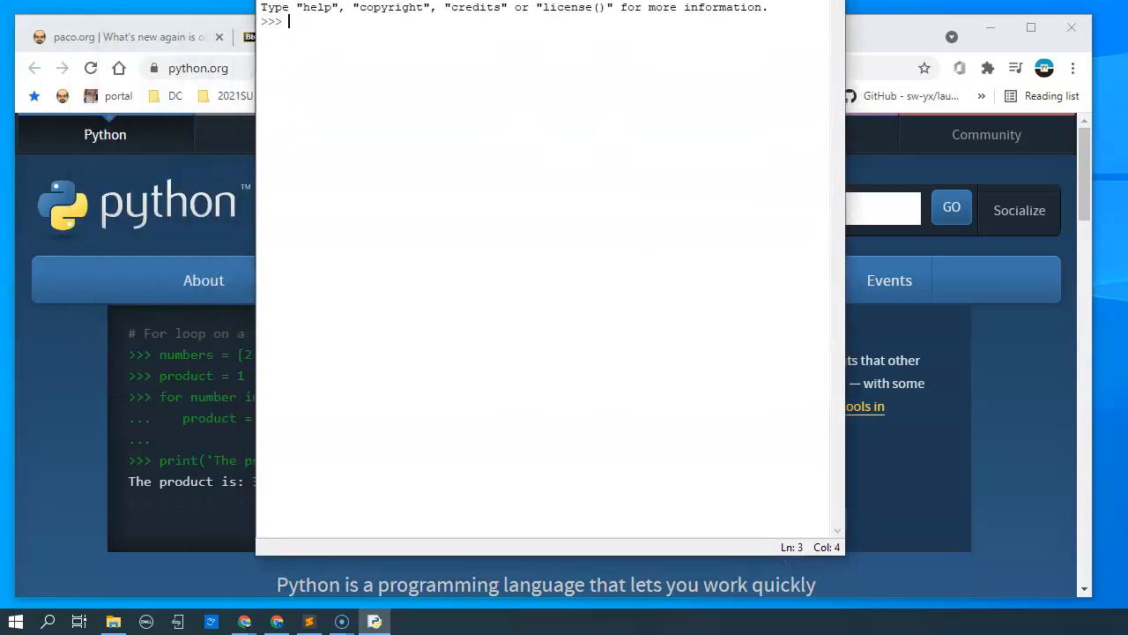
{"action": "left_click_drag", "start_coordinate": [605, 0], "coordinate": [864, 59]}
{"action": "left_click", "coordinate": [749, 169]}
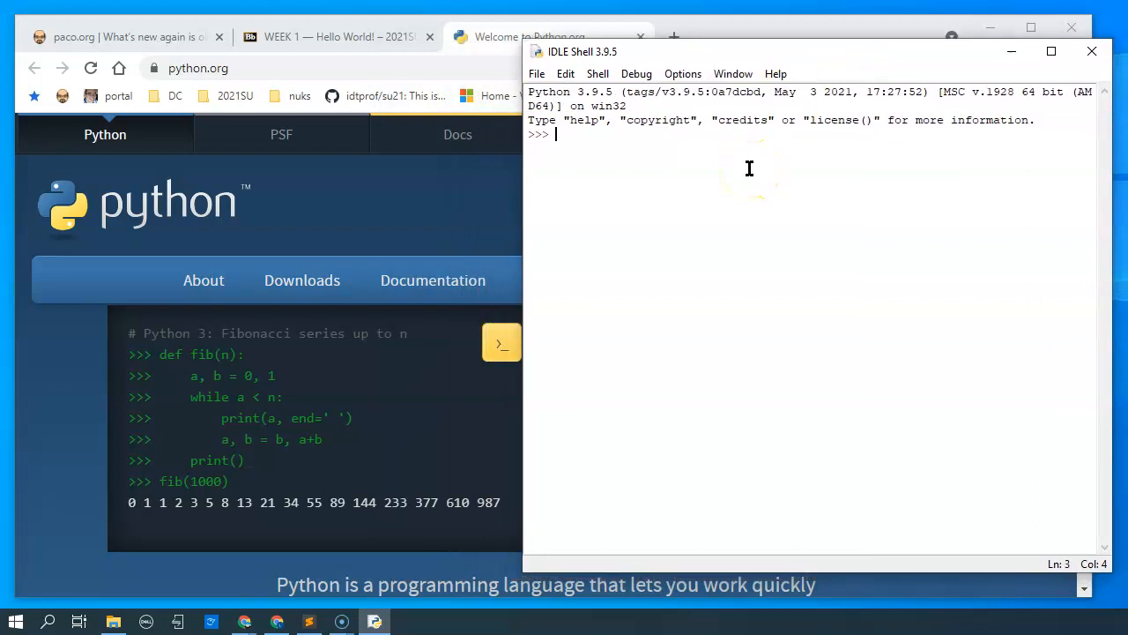
Step: Run print('Hello World!') in the IDLE shell
{"action": "left_click", "coordinate": [672, 153]}
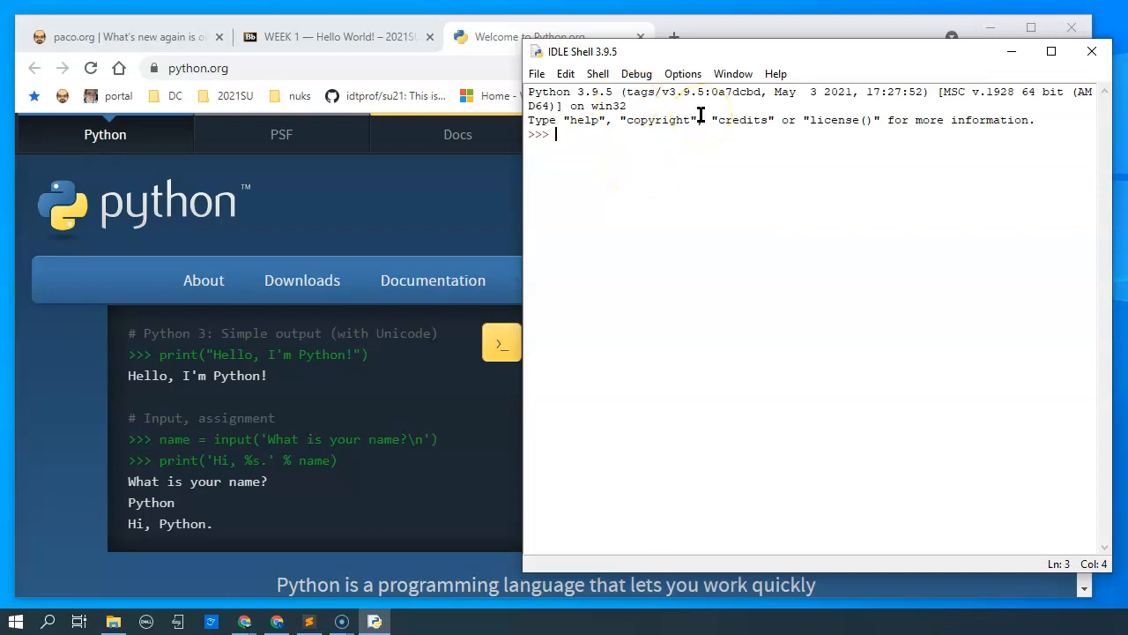
{"action": "type", "text": "print"}
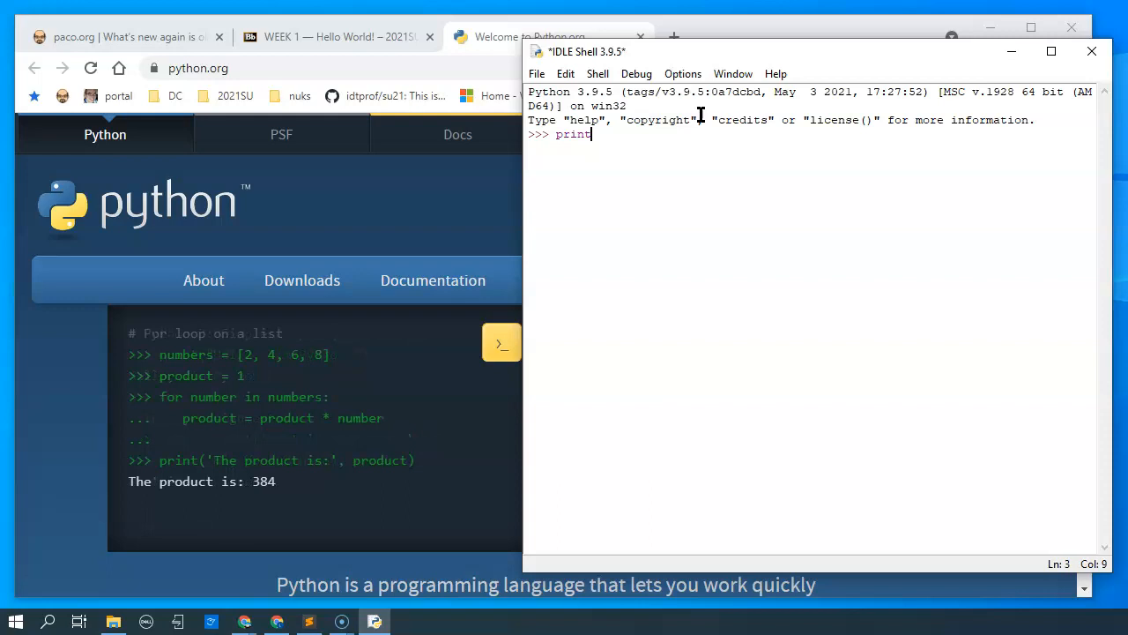
{"action": "type", "text": "("}
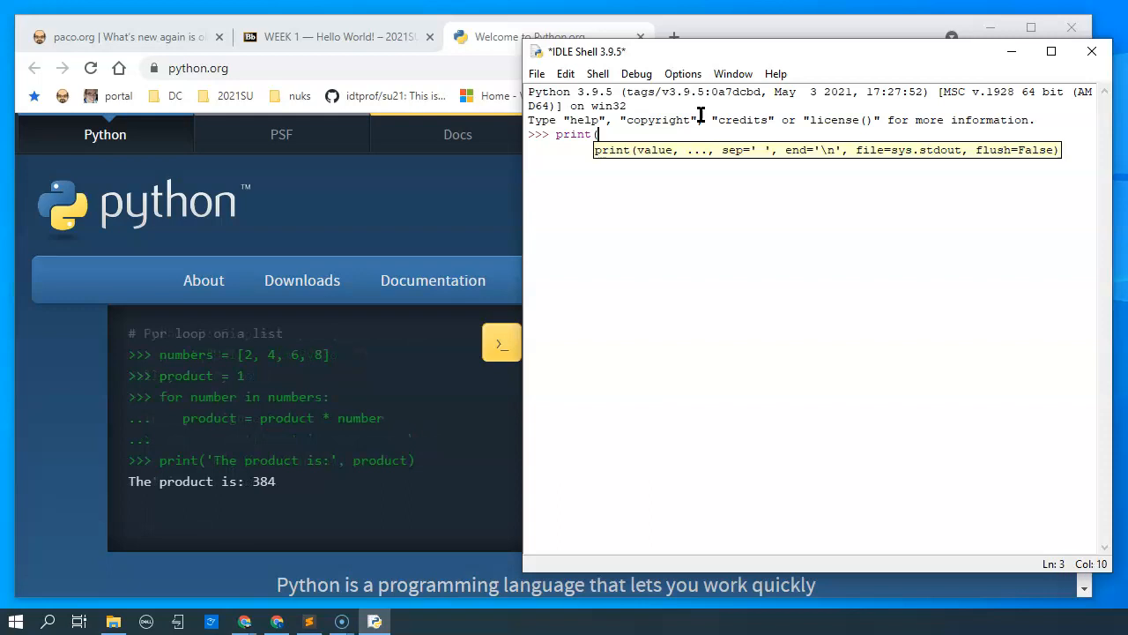
{"action": "type", "text": "'Hello World!'"}
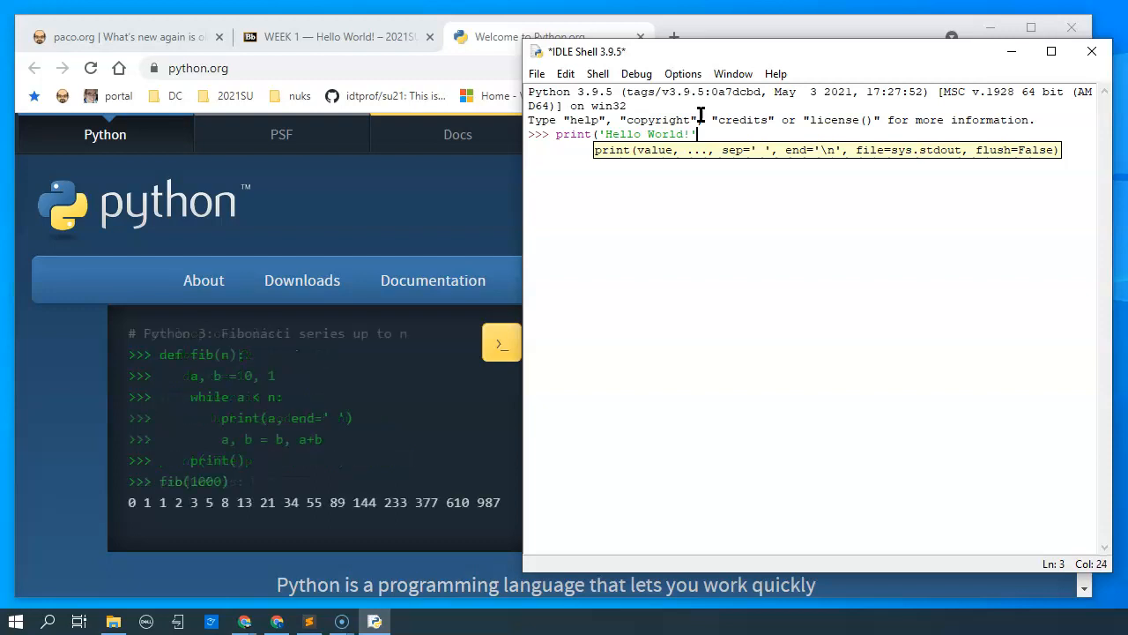
{"action": "type", "text": ")"}
{"action": "key", "text": "Return"}
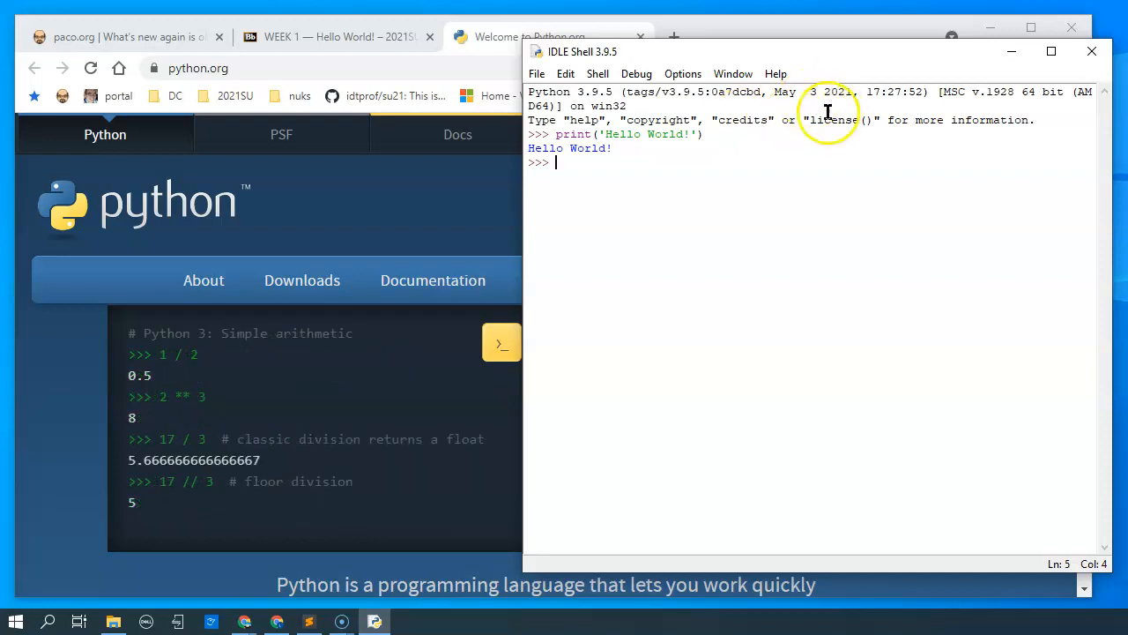
Step: Create a new IDLE file and move its editor window fully into view
{"action": "left_click", "coordinate": [545, 78]}
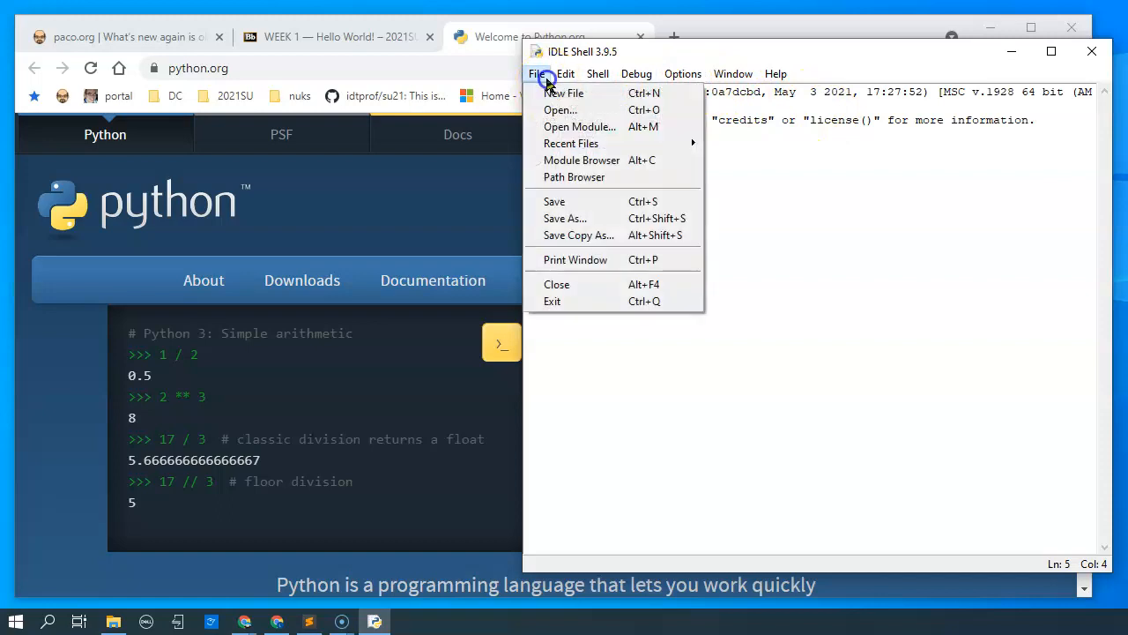
{"action": "left_click", "coordinate": [564, 93]}
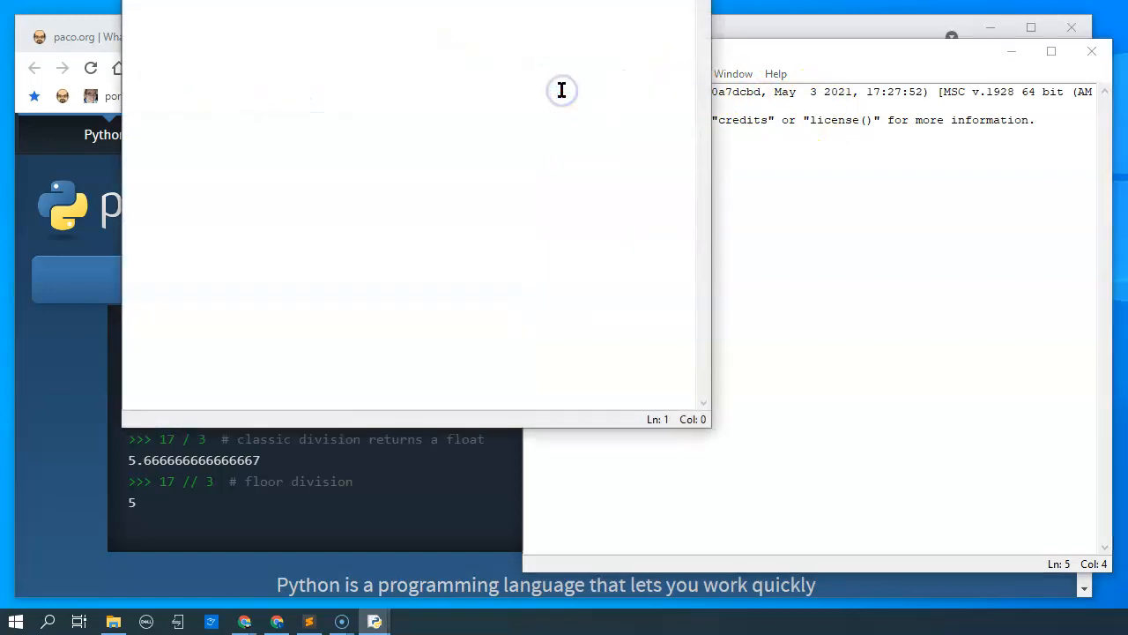
{"action": "left_click_drag", "start_coordinate": [564, 0], "coordinate": [647, 0]}
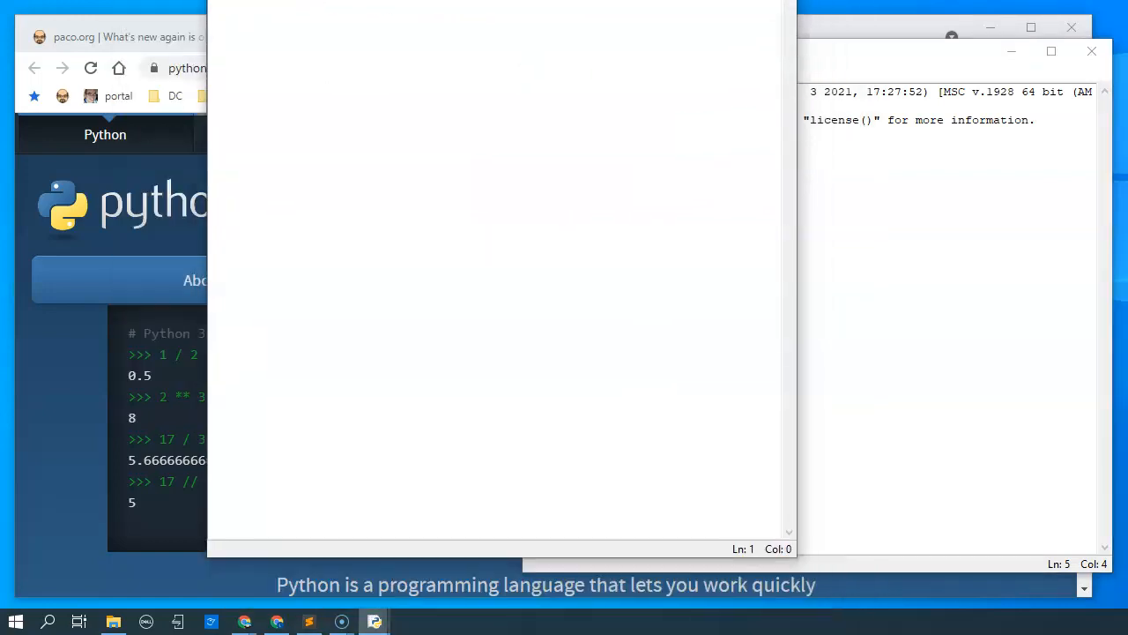
{"action": "left_click_drag", "start_coordinate": [535, 0], "coordinate": [537, 23]}
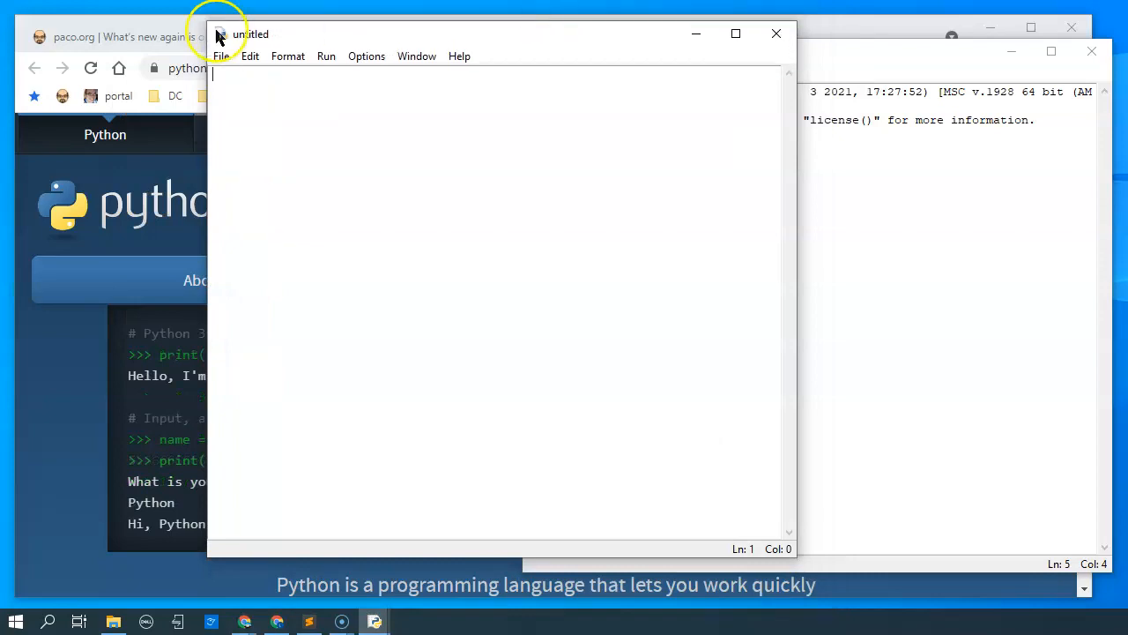
Step: Write print('Hello World') as the first line of the untitled file
{"action": "left_click", "coordinate": [364, 97]}
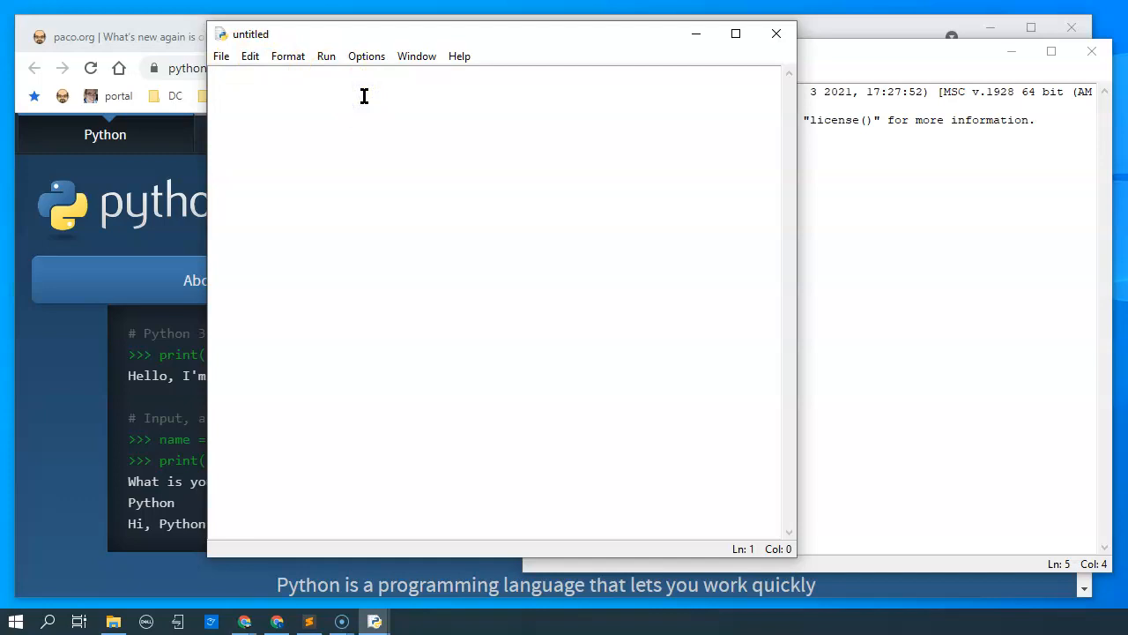
{"action": "type", "text": "print("}
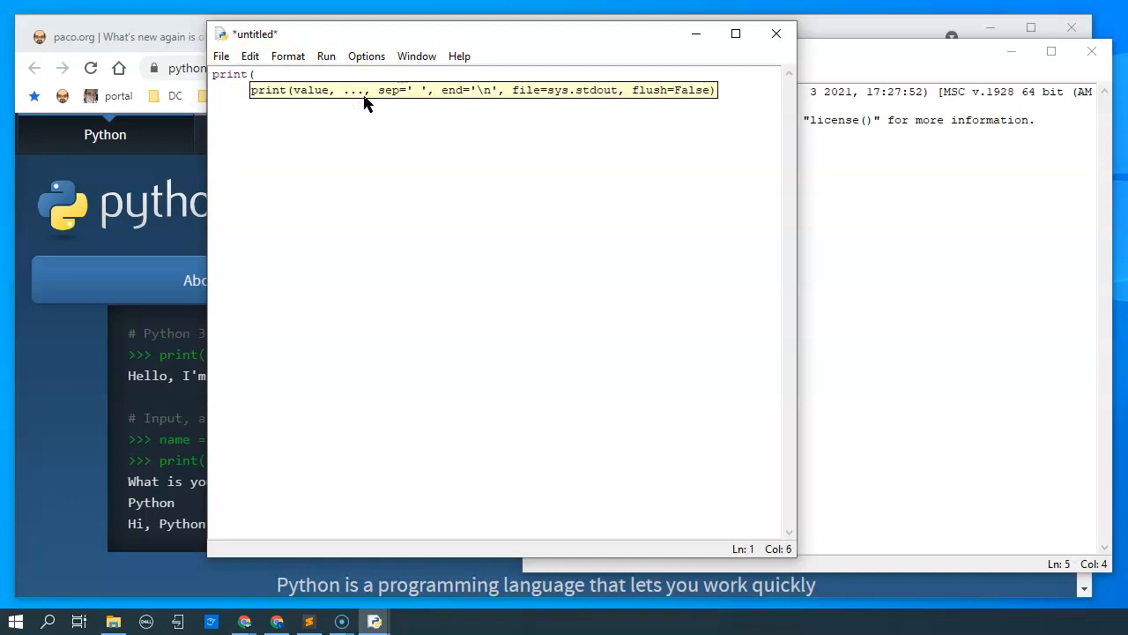
{"action": "type", "text": "'Hello"}
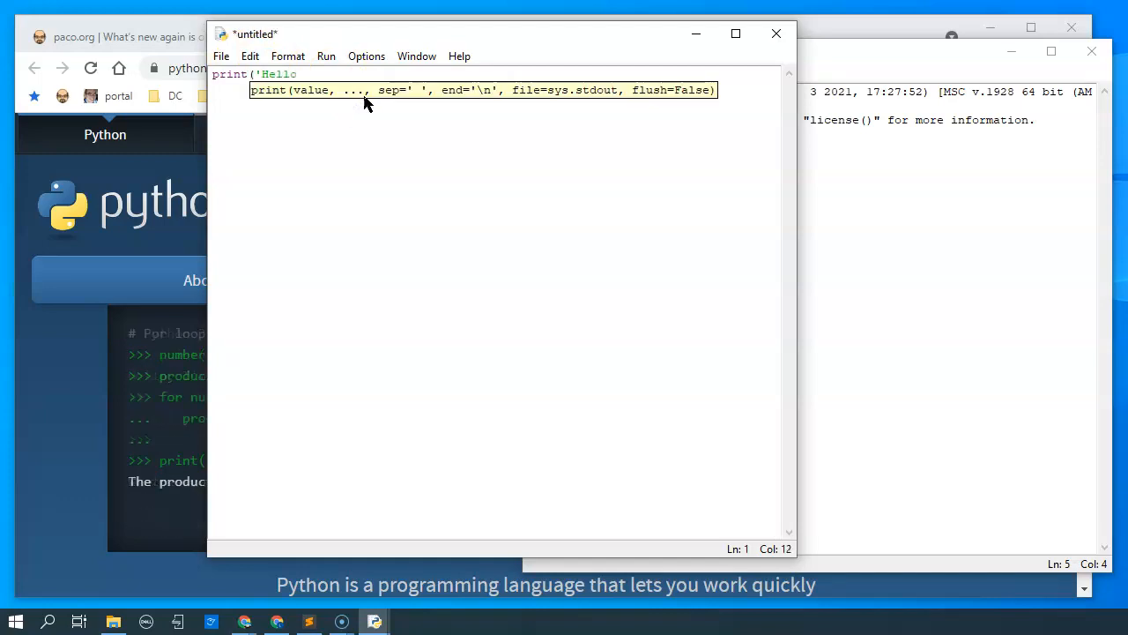
{"action": "type", "text": " World')"}
{"action": "key", "text": "Return"}
Step: Write print("I'm using IDLE to write Python code.") as the second line of the untitled file
{"action": "type", "text": "printe"}
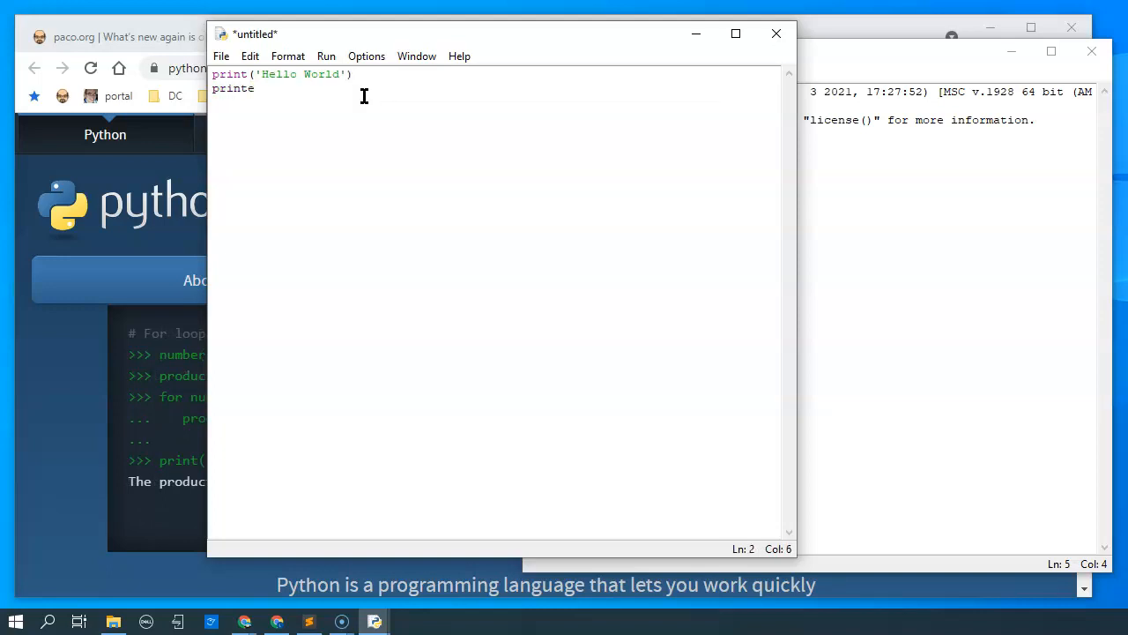
{"action": "key", "text": "BackSpace"}
{"action": "type", "text": "("}
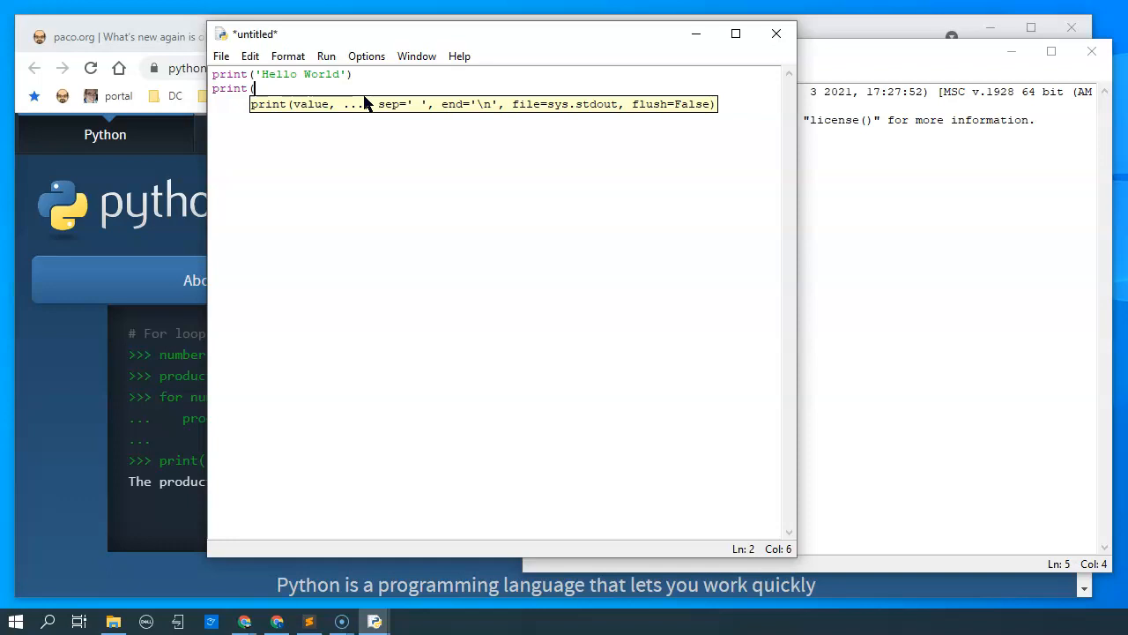
{"action": "type", "text": "'I'"}
{"action": "key", "text": "BackSpace"}
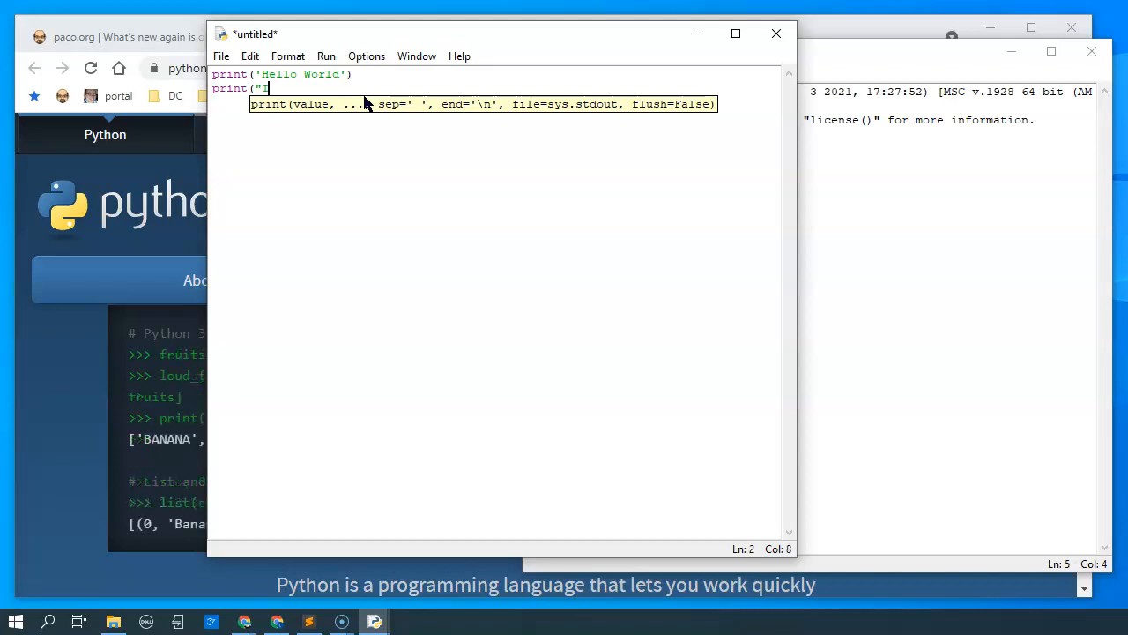
{"action": "key", "text": "BackSpace"}
{"action": "type", "text": "m using IDLE to write Python code."}
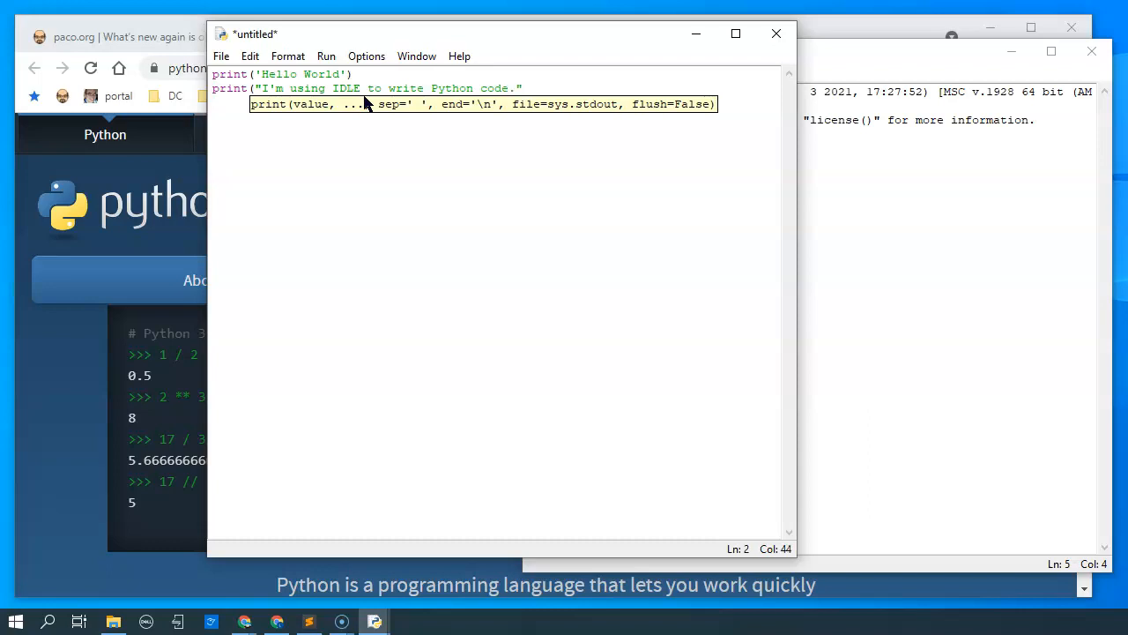
{"action": "type", "text": "\")"}
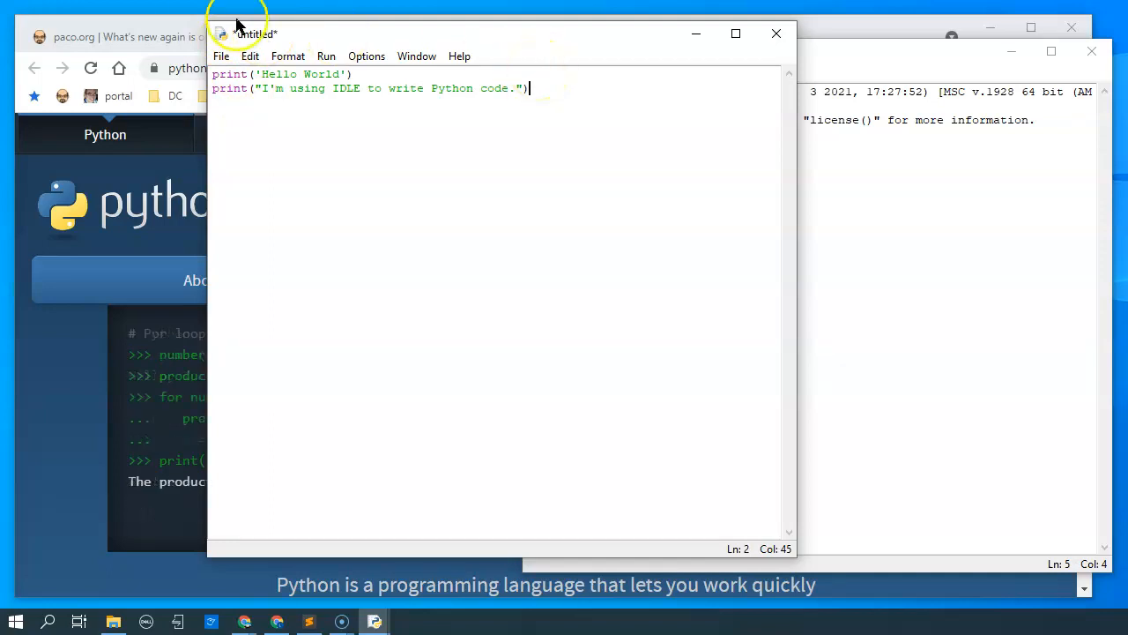
Step: Run the module, agree to save the source, and browse to OneDrive - Dallas College > _elcentro > 2021SU > ITSE-1429 as the save location
{"action": "left_click", "coordinate": [333, 63]}
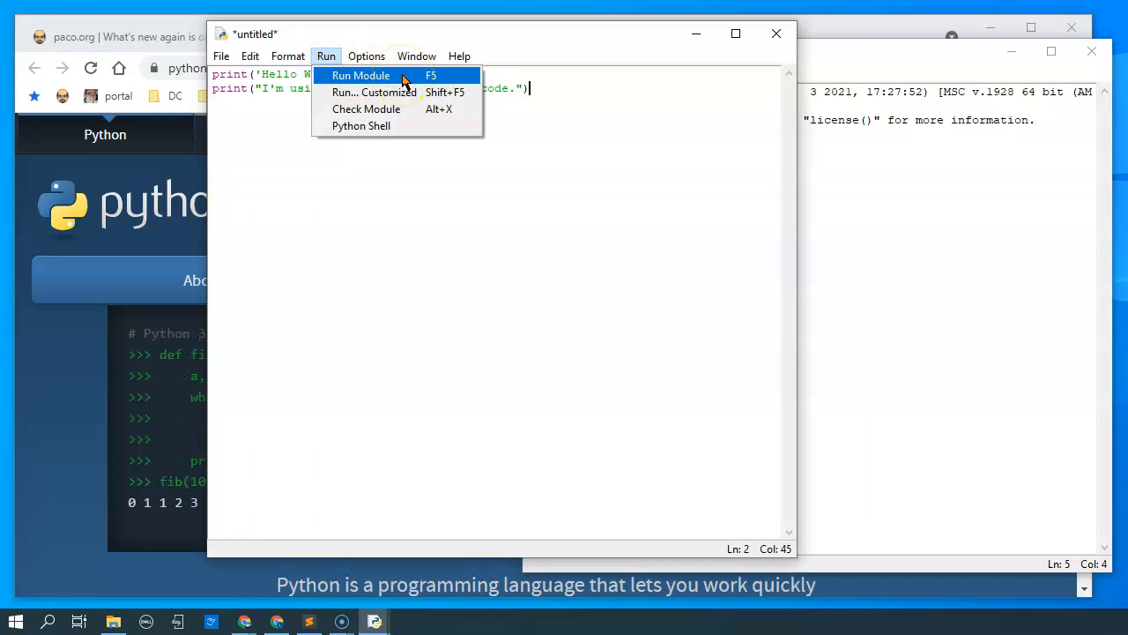
{"action": "left_click", "coordinate": [433, 75]}
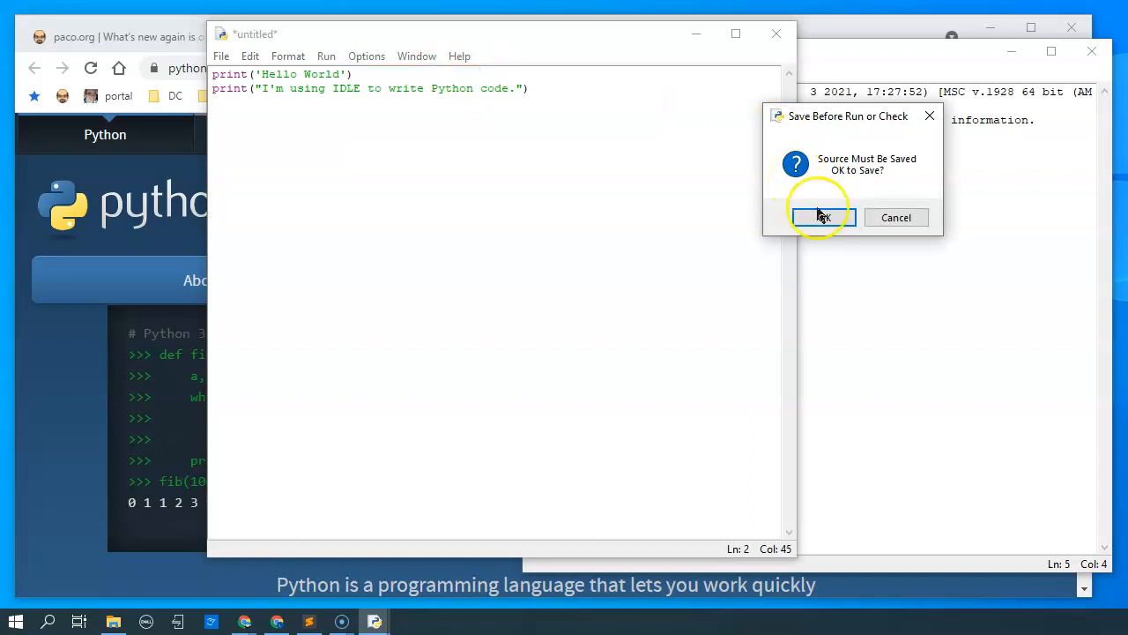
{"action": "left_click", "coordinate": [842, 226]}
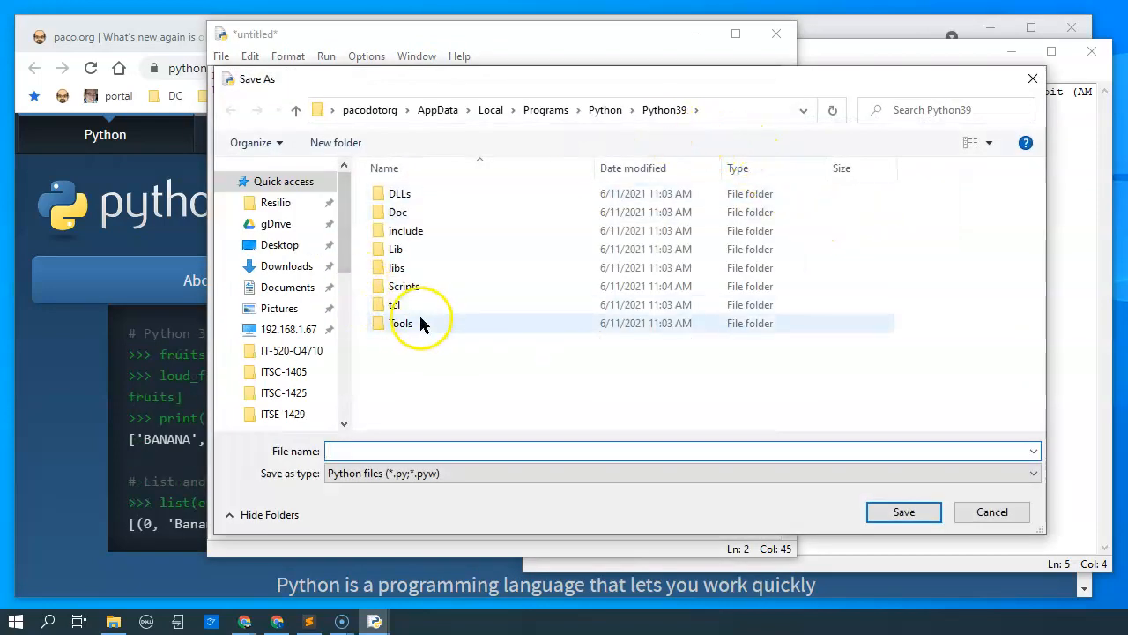
{"action": "scroll", "coordinate": [338, 299], "scroll_direction": "down", "scroll_amount": 3}
{"action": "scroll", "coordinate": [333, 304], "scroll_direction": "down", "scroll_amount": 1}
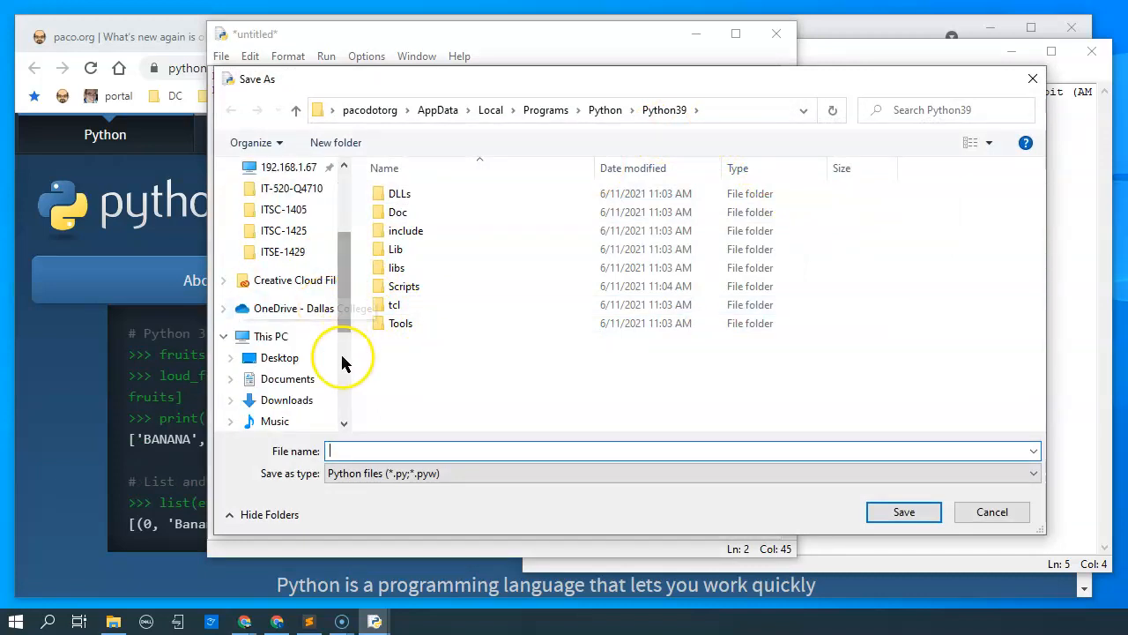
{"action": "left_click", "coordinate": [300, 316]}
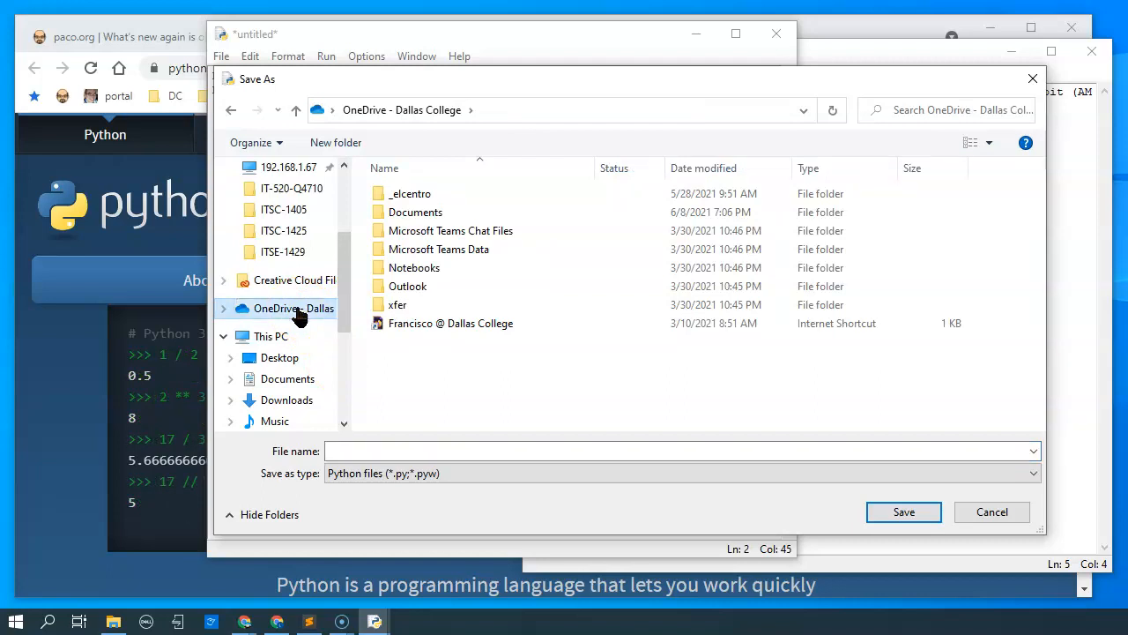
{"action": "double_click", "coordinate": [430, 194]}
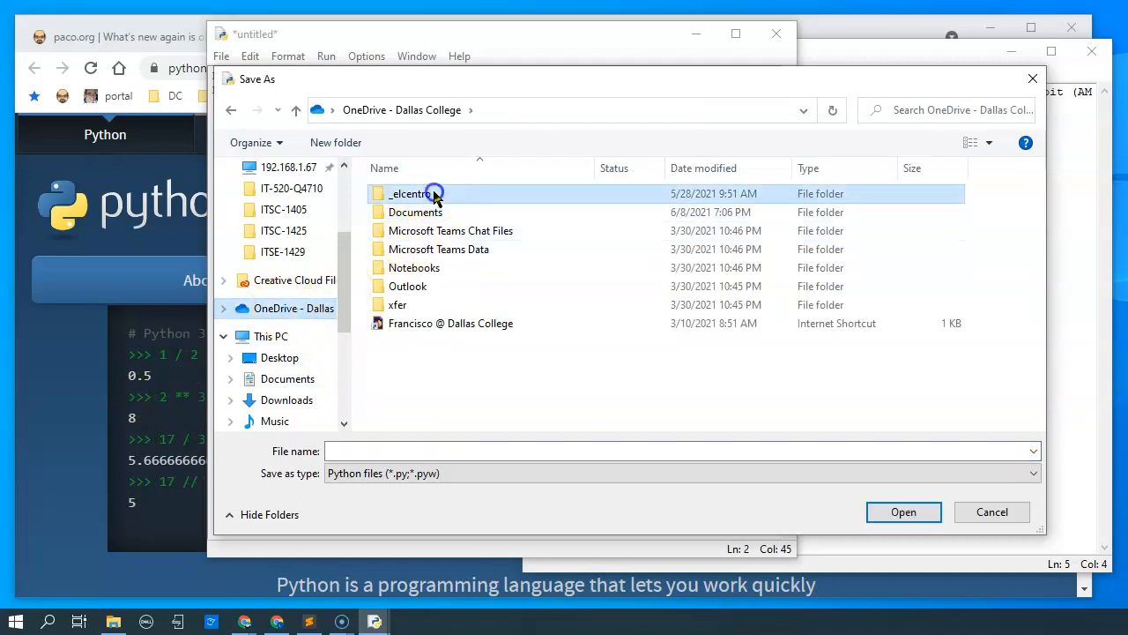
{"action": "double_click", "coordinate": [445, 267]}
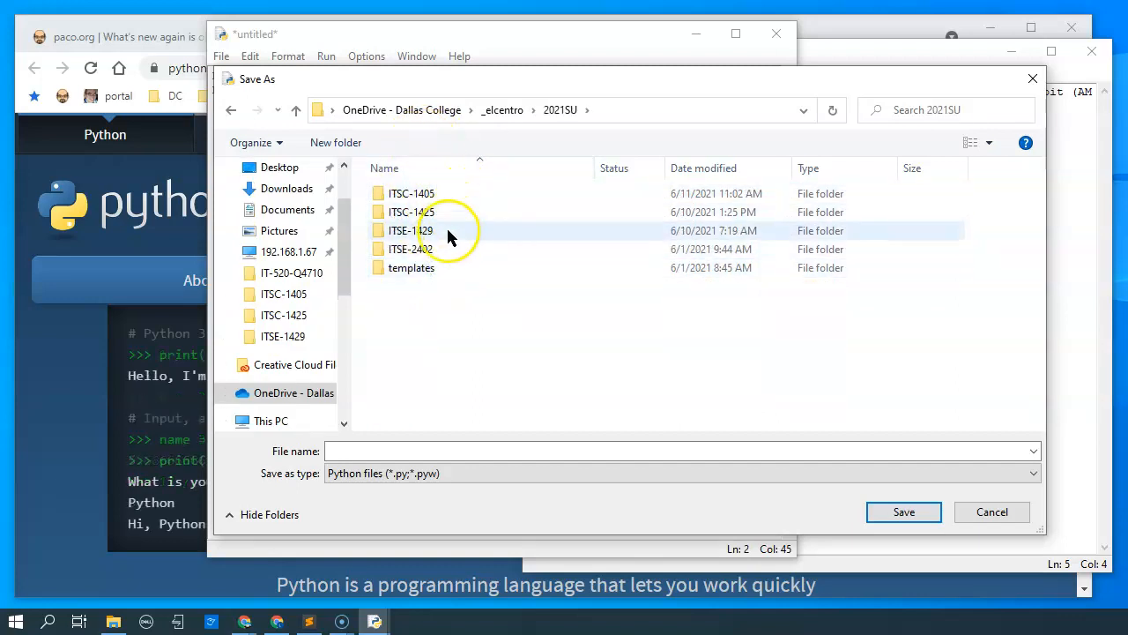
{"action": "double_click", "coordinate": [446, 232]}
Step: Create a folder named "py code" inside ITSE-1429 and open it
{"action": "left_click", "coordinate": [335, 143]}
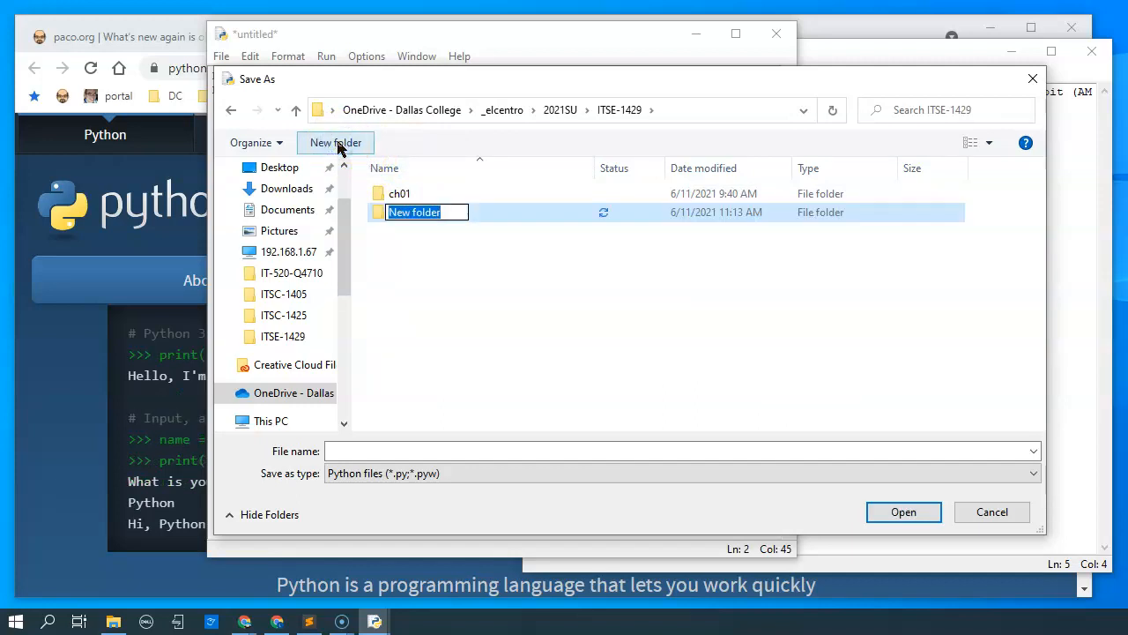
{"action": "type", "text": "py"}
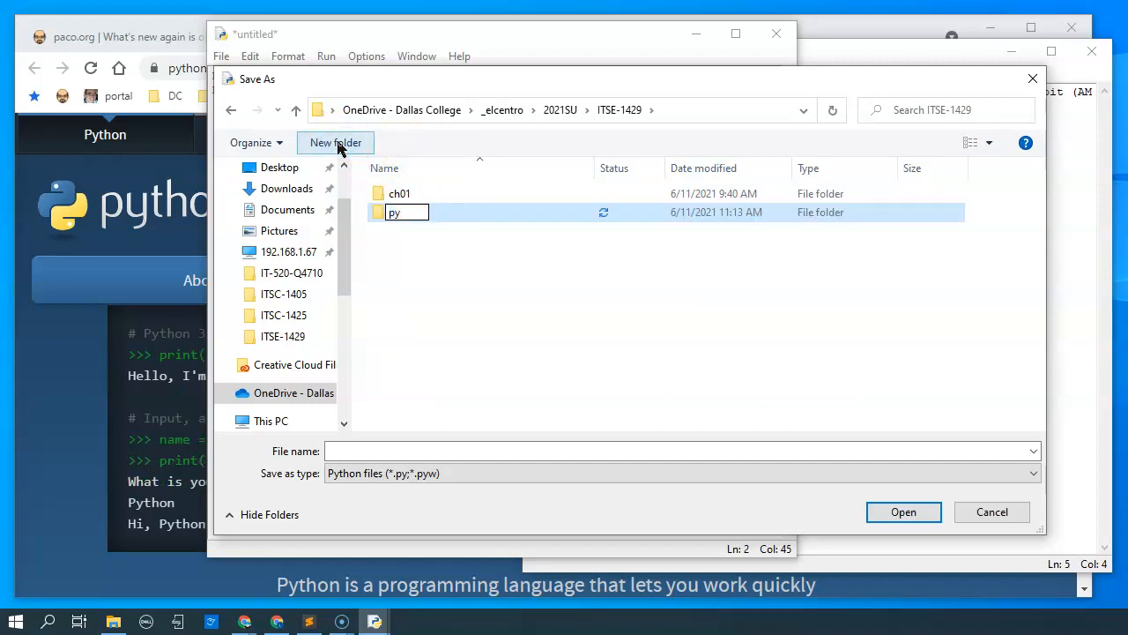
{"action": "type", "text": " code"}
{"action": "key", "text": "Return"}
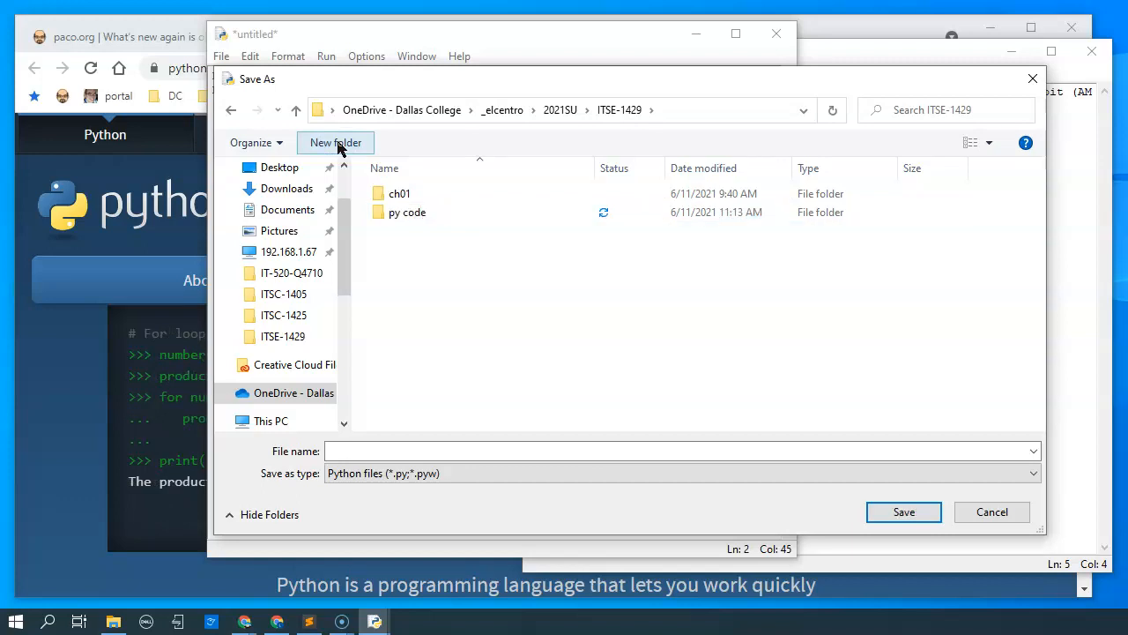
{"action": "double_click", "coordinate": [406, 212]}
Step: Save the Python file as 0102_hello in the py code folder, then run the module a second time
{"action": "left_click", "coordinate": [412, 450]}
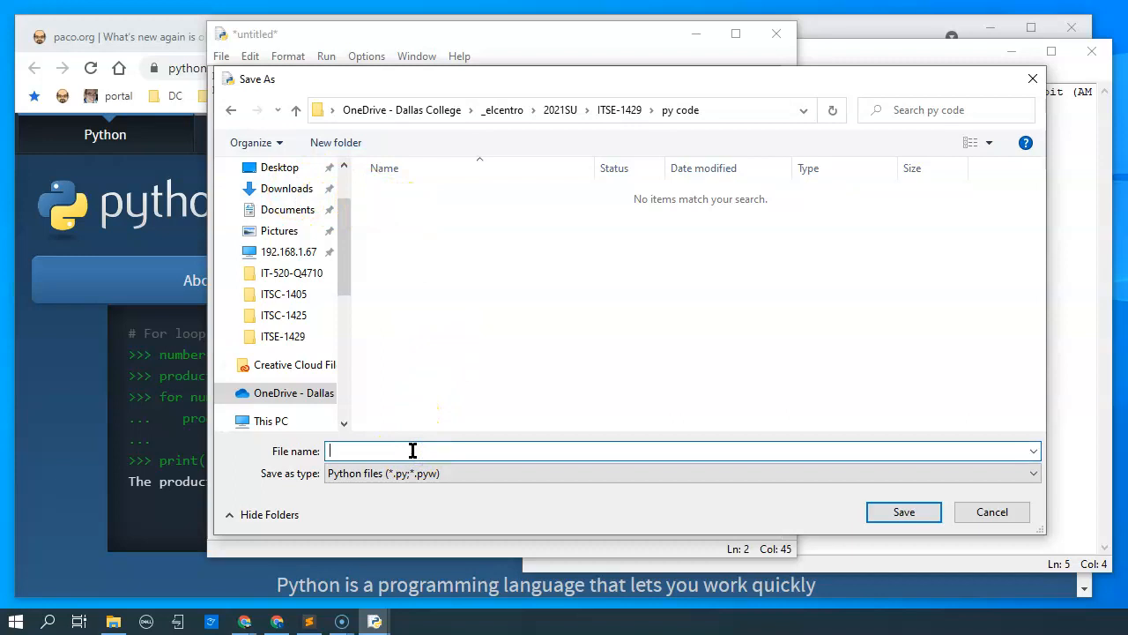
{"action": "type", "text": "hell"}
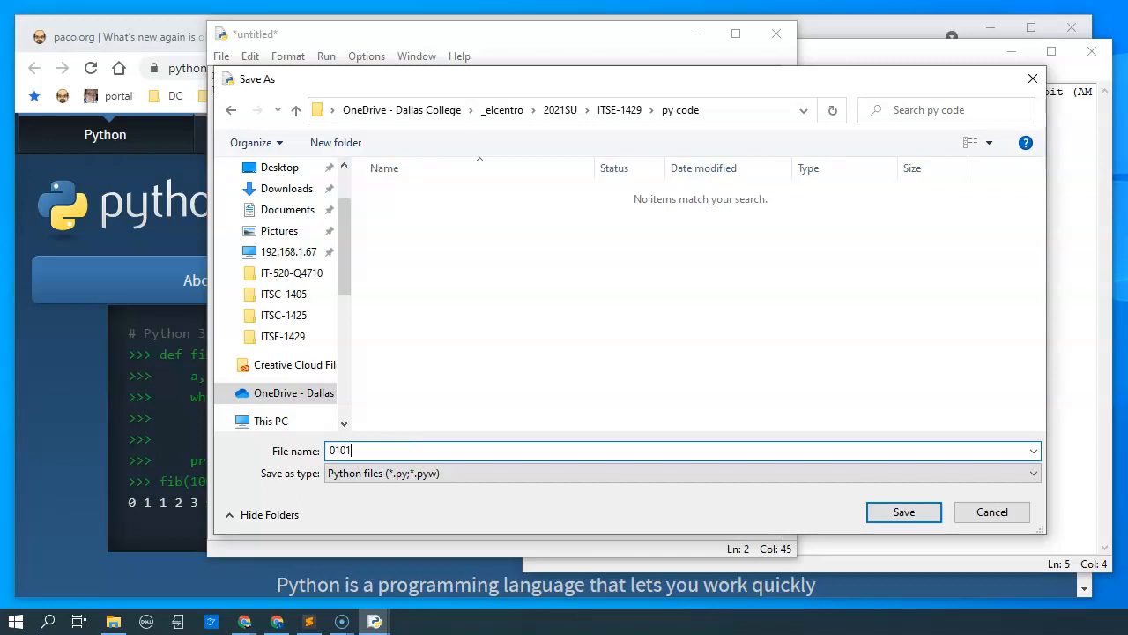
{"action": "key", "text": "BackSpace"}
{"action": "type", "text": "2_hello"}
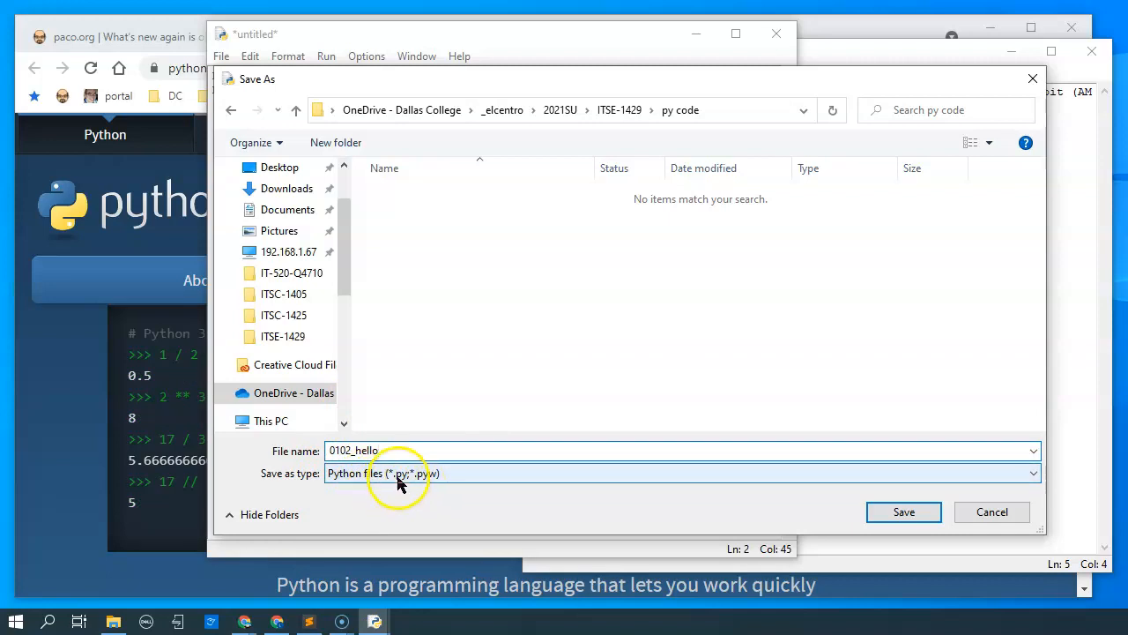
{"action": "left_click", "coordinate": [917, 520]}
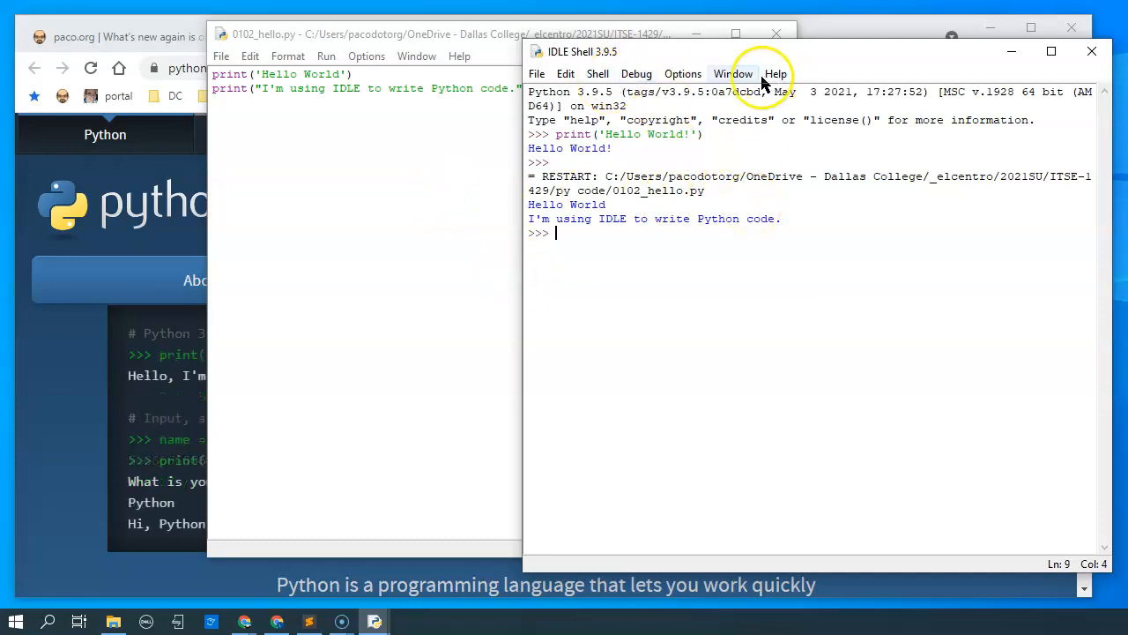
{"action": "left_click", "coordinate": [326, 55]}
{"action": "left_click", "coordinate": [345, 76]}
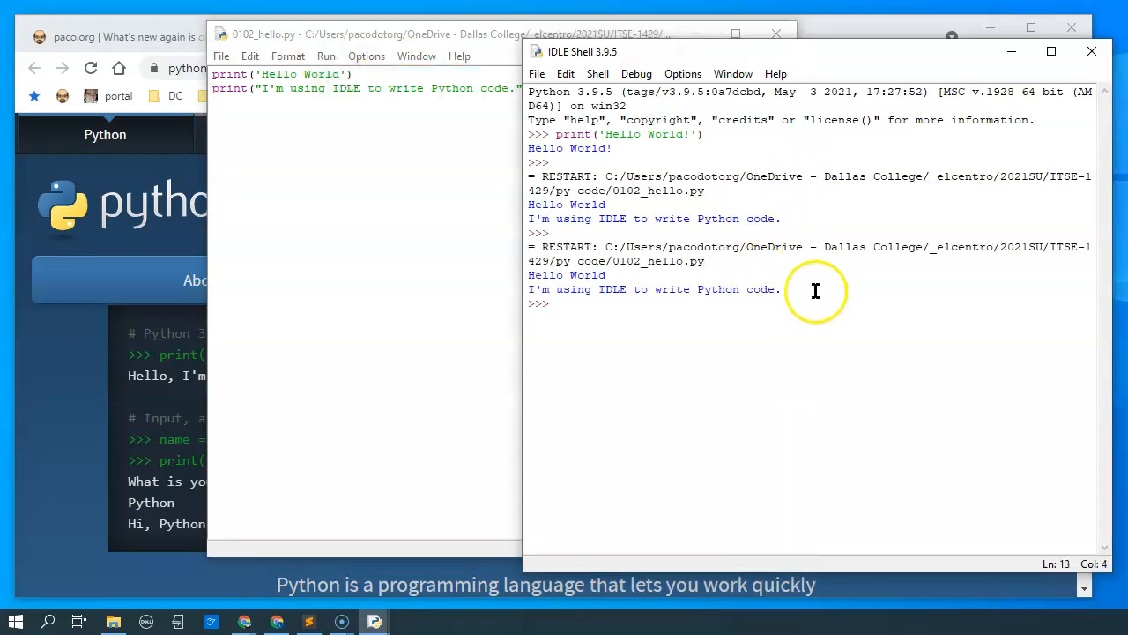
Step: Duplicate the second print statement of 0102_hello.py onto a new third line
{"action": "left_click", "coordinate": [391, 173]}
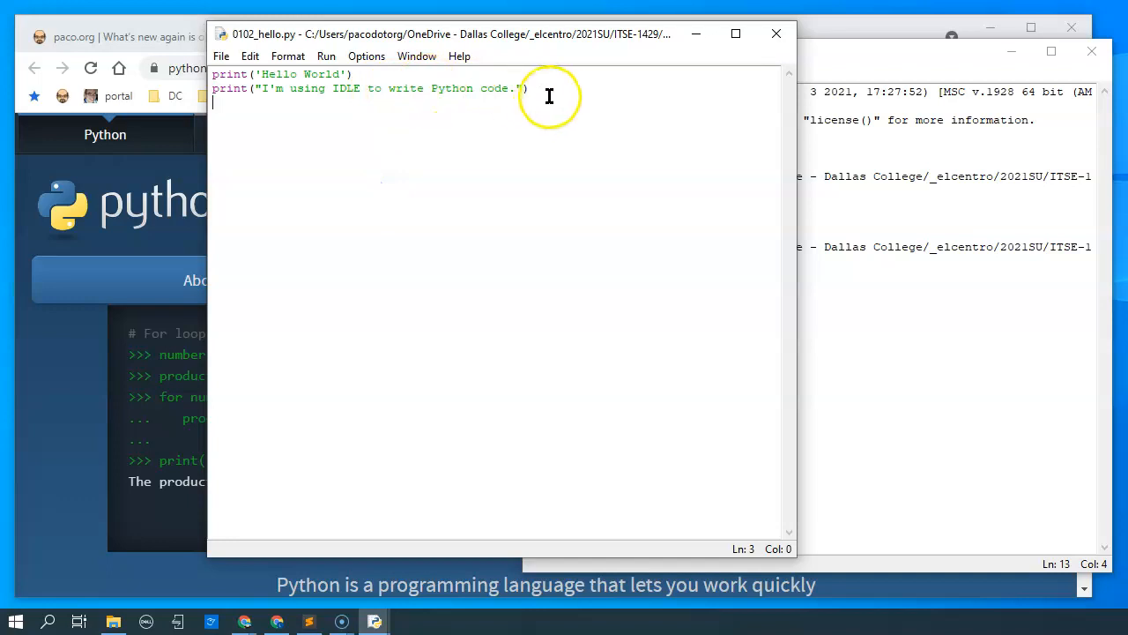
{"action": "left_click_drag", "start_coordinate": [552, 88], "coordinate": [88, 83]}
{"action": "key", "text": "ctrl+c"}
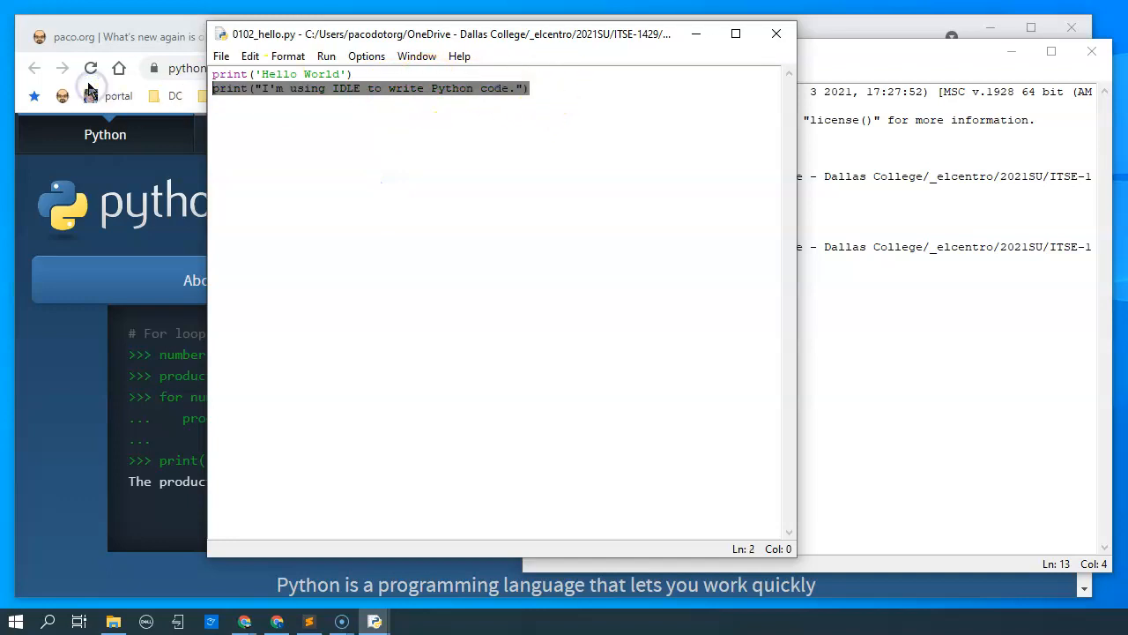
{"action": "key", "text": "End"}
{"action": "key", "text": "Return"}
{"action": "key", "text": "ctrl+v"}
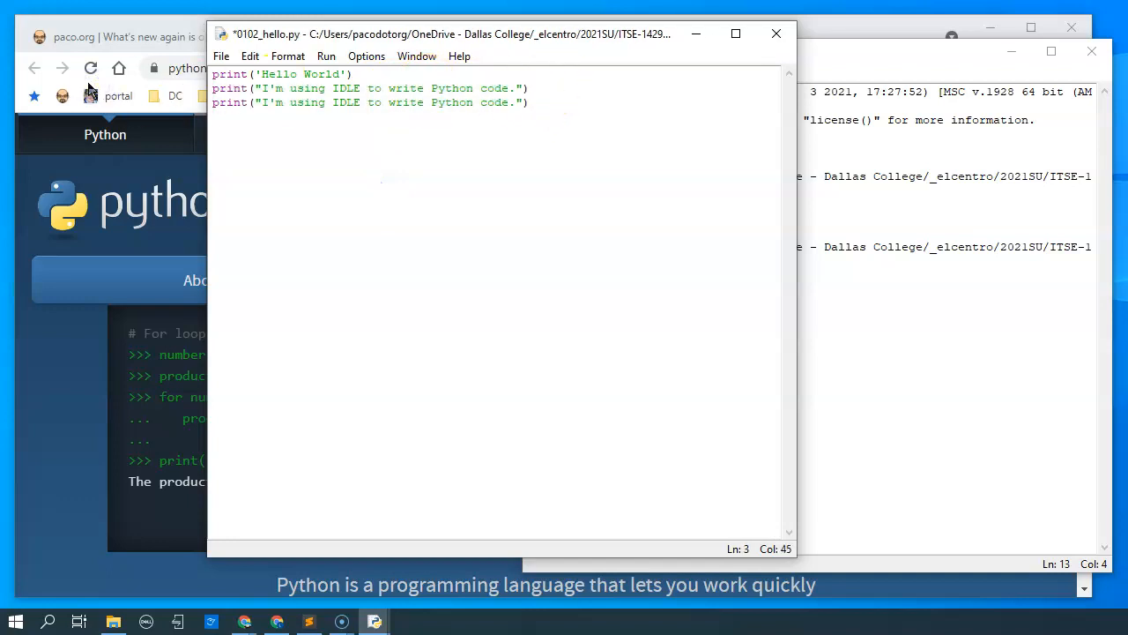
Step: Replace the text inside the third print statement with "This is a third line of text"
{"action": "key", "text": "shift+Left"}
{"action": "key", "text": "shift+Left"}
{"action": "key", "text": "shift+Left"}
{"action": "key", "text": "shift+Left"}
{"action": "key", "text": "shift+Left"}
{"action": "key", "text": "shift+Left"}
{"action": "key", "text": "shift+Left"}
{"action": "key", "text": "shift+Left"}
{"action": "key", "text": "shift+Left"}
{"action": "key", "text": "shift+Left"}
{"action": "key", "text": "shift+Left"}
{"action": "key", "text": "shift+Left"}
{"action": "key", "text": "shift+Left"}
{"action": "key", "text": "shift+Left"}
{"action": "key", "text": "shift+Left"}
{"action": "key", "text": "shift+Left"}
{"action": "key", "text": "shift+Left"}
{"action": "key", "text": "shift+Left"}
{"action": "key", "text": "shift+Left"}
{"action": "key", "text": "shift+Left"}
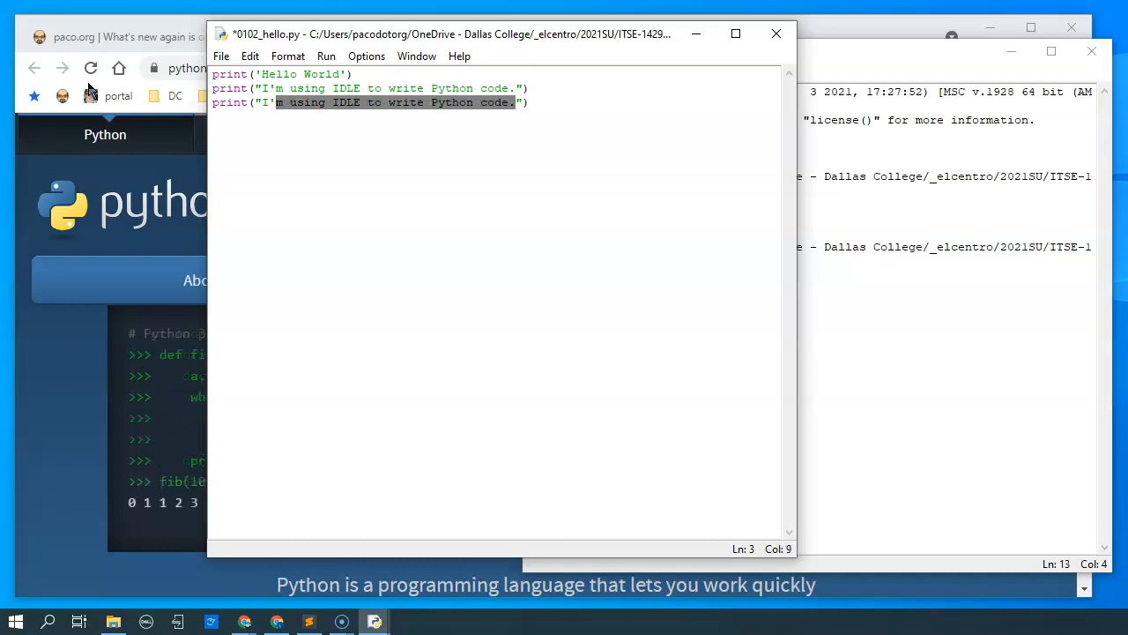
{"action": "type", "text": "This i"}
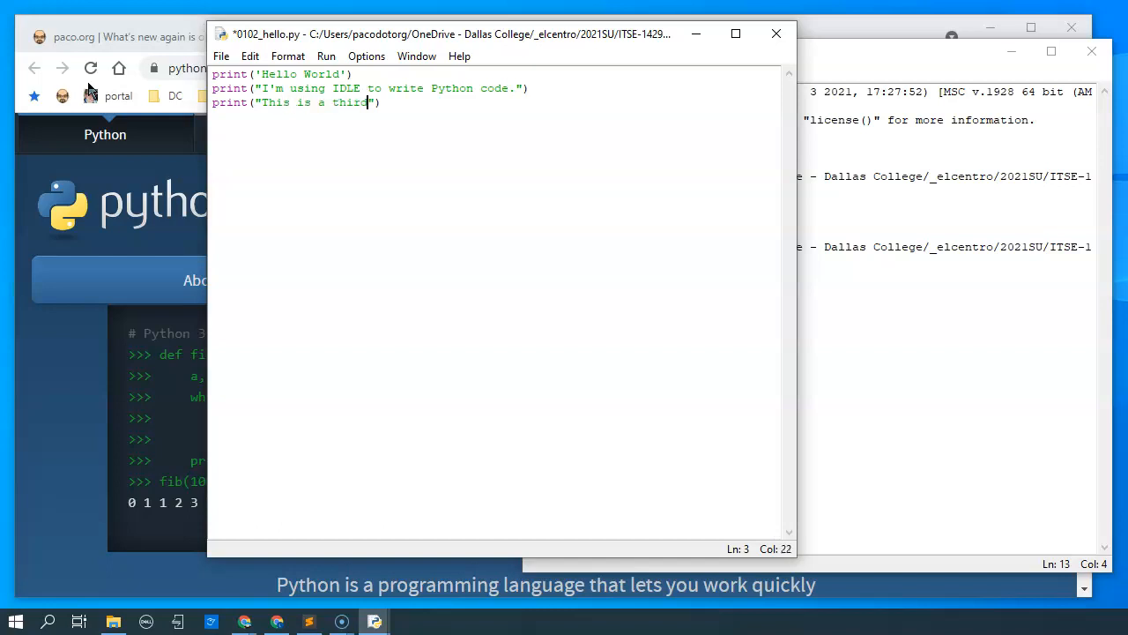
{"action": "type", "text": "s a third line of text"}
Step: Run the edited 0102_hello.py module and agree to save the source first
{"action": "left_click", "coordinate": [326, 56]}
{"action": "left_click", "coordinate": [350, 77]}
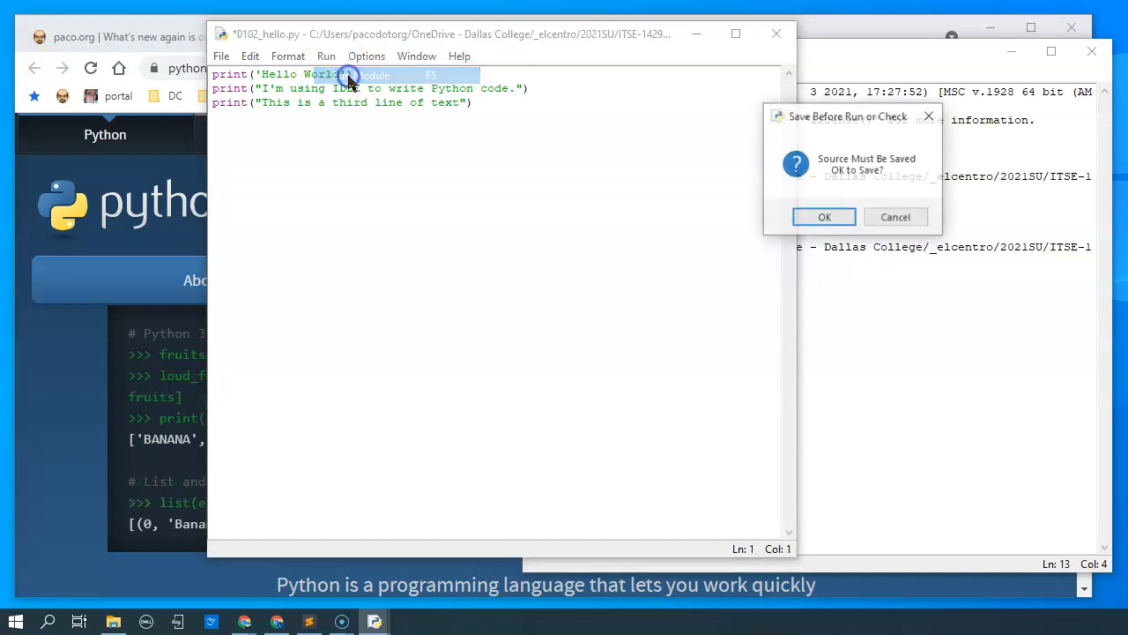
{"action": "left_click", "coordinate": [825, 217]}
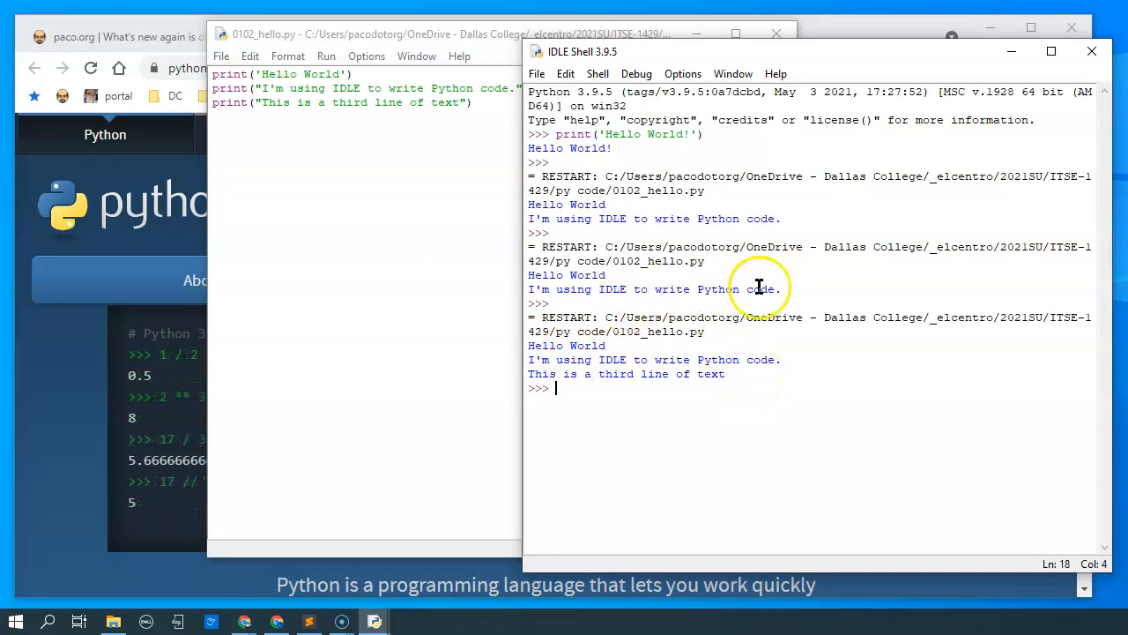
Step: Switch to the Blackboard page in Chrome and open the assignment "01.5 Install Python in your PC" at its submission area
{"action": "left_click", "coordinate": [182, 67]}
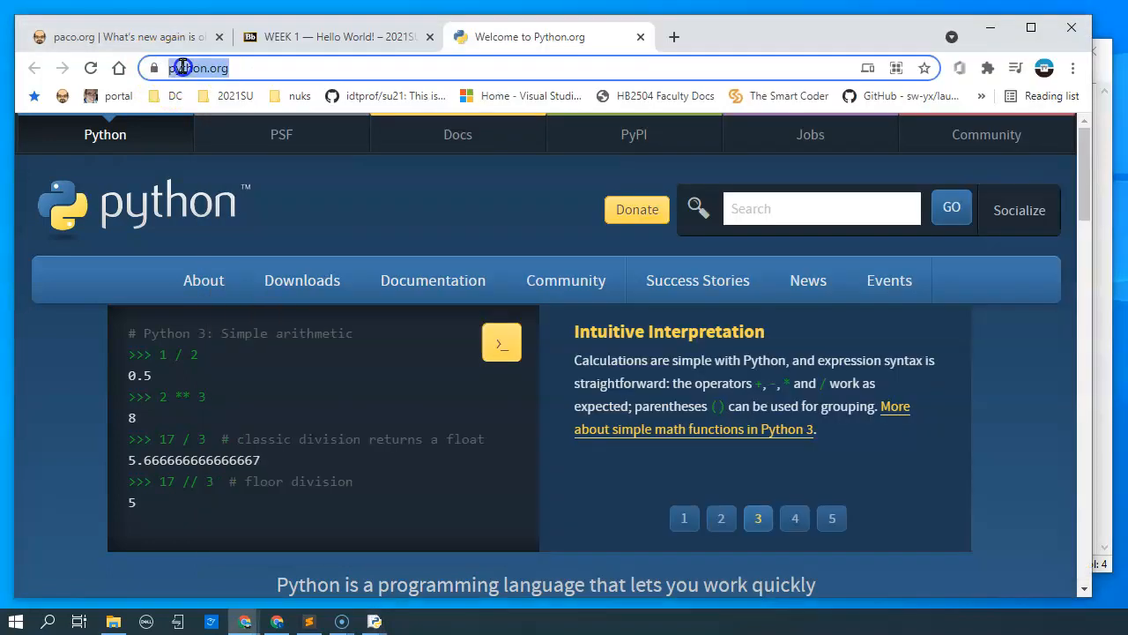
{"action": "left_click", "coordinate": [297, 36]}
{"action": "scroll", "coordinate": [749, 454], "scroll_direction": "up", "scroll_amount": 3}
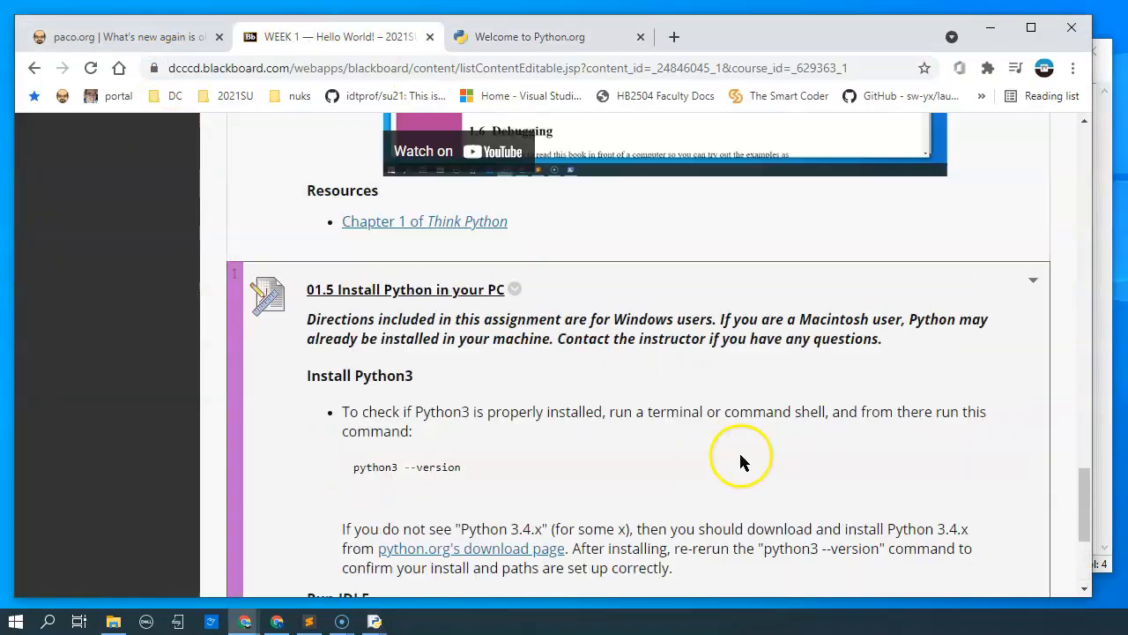
{"action": "left_click", "coordinate": [405, 291]}
{"action": "scroll", "coordinate": [572, 379], "scroll_direction": "down", "scroll_amount": 3}
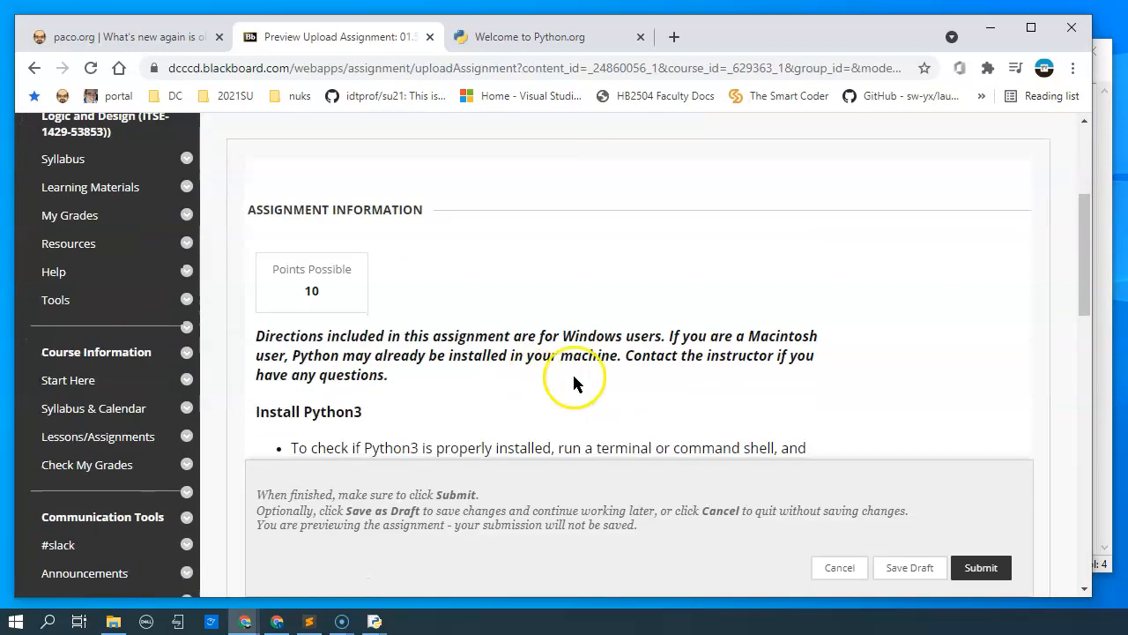
{"action": "scroll", "coordinate": [572, 381], "scroll_direction": "down", "scroll_amount": 10}
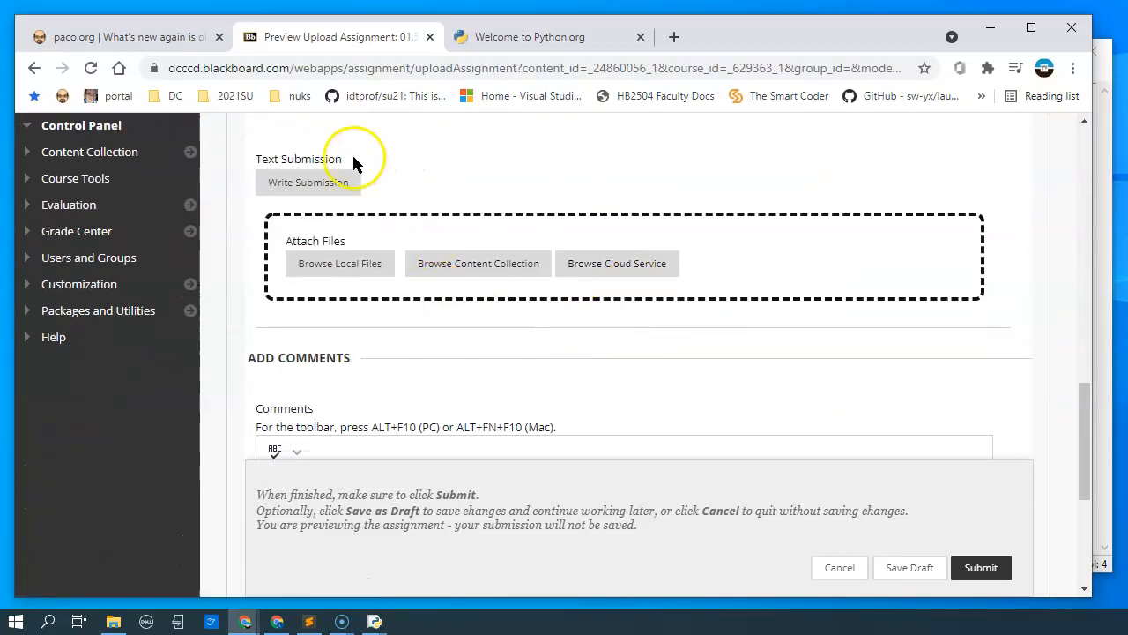
Step: Attach the local file 0102_hello.py from the py code folder to the assignment submission
{"action": "left_click", "coordinate": [353, 272]}
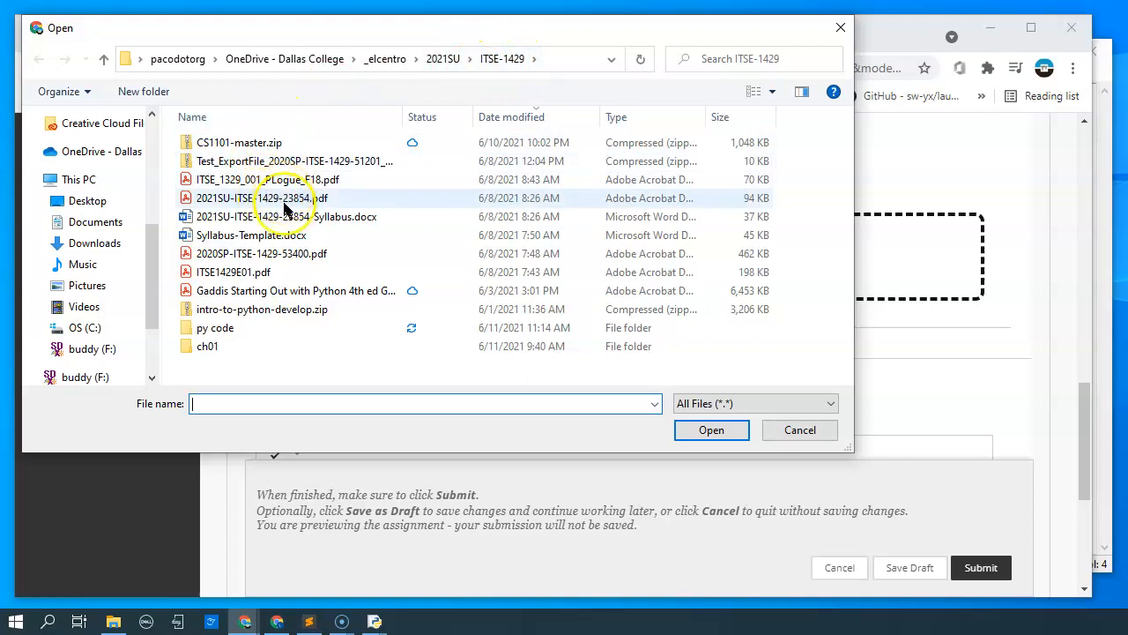
{"action": "left_click", "coordinate": [215, 334]}
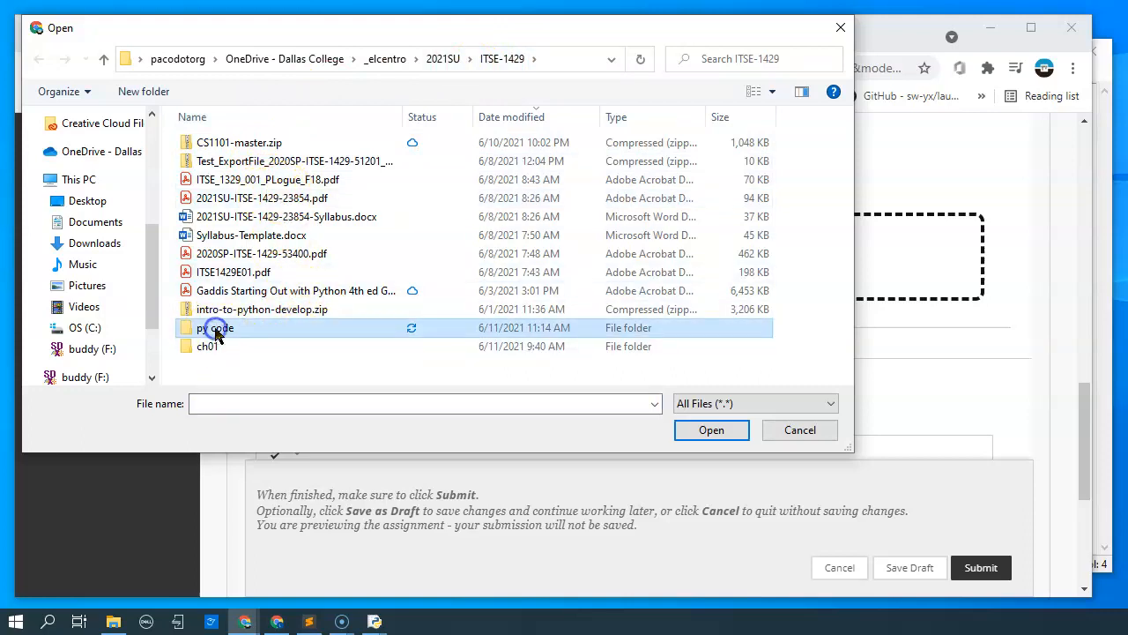
{"action": "double_click", "coordinate": [179, 328]}
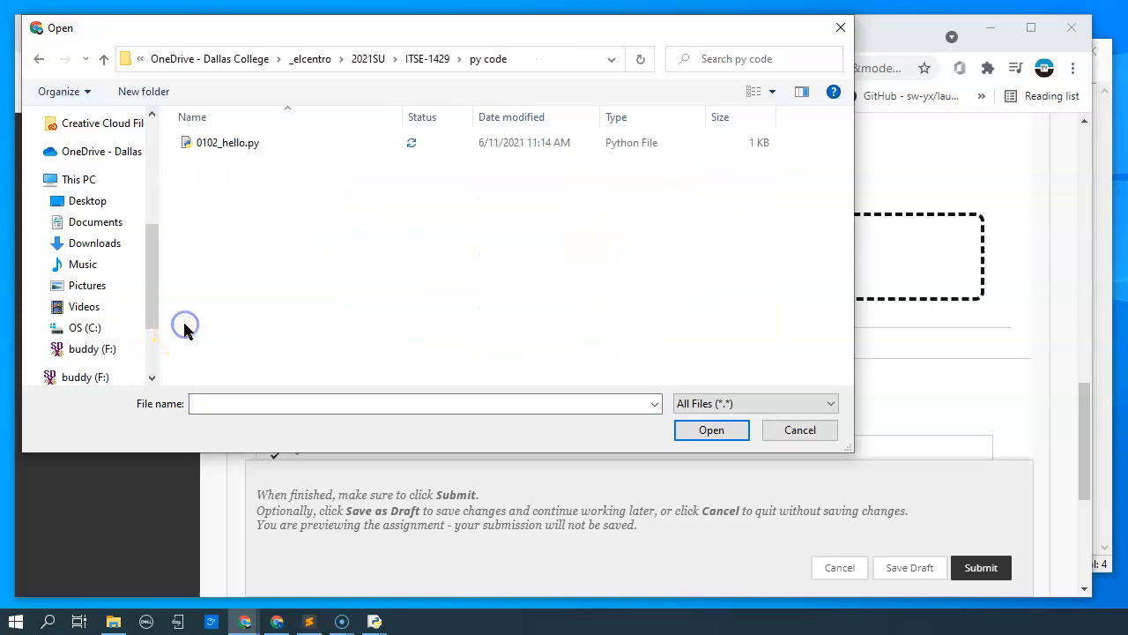
{"action": "left_click", "coordinate": [247, 148]}
{"action": "left_click", "coordinate": [712, 430]}
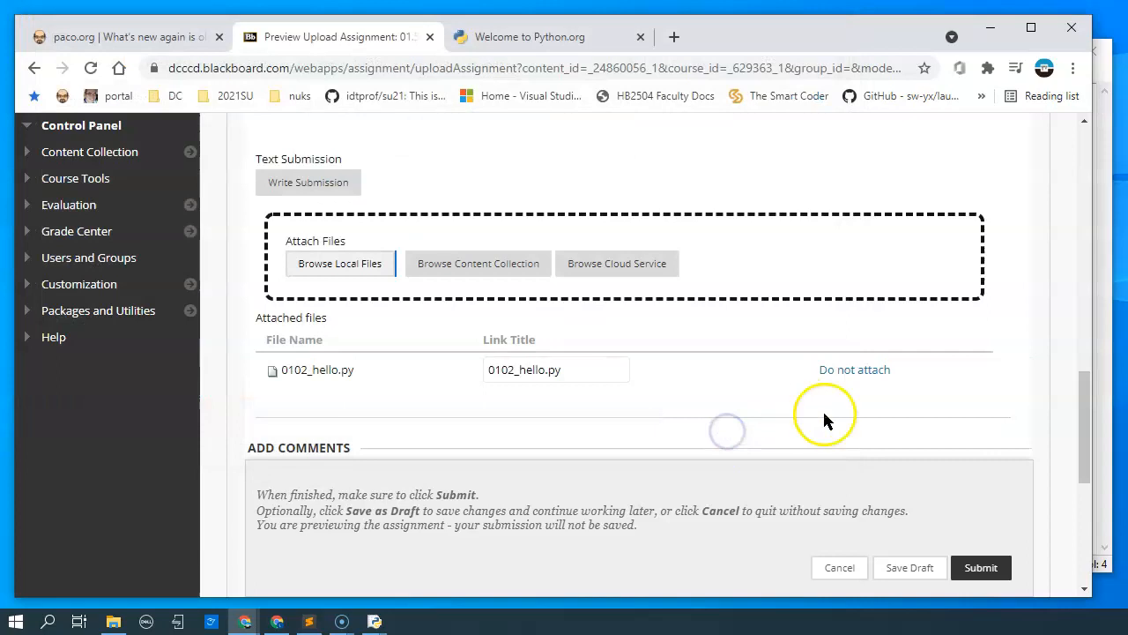
Step: Enter "I have an error" in the submission's comments
{"action": "scroll", "coordinate": [824, 419], "scroll_direction": "down", "scroll_amount": 3}
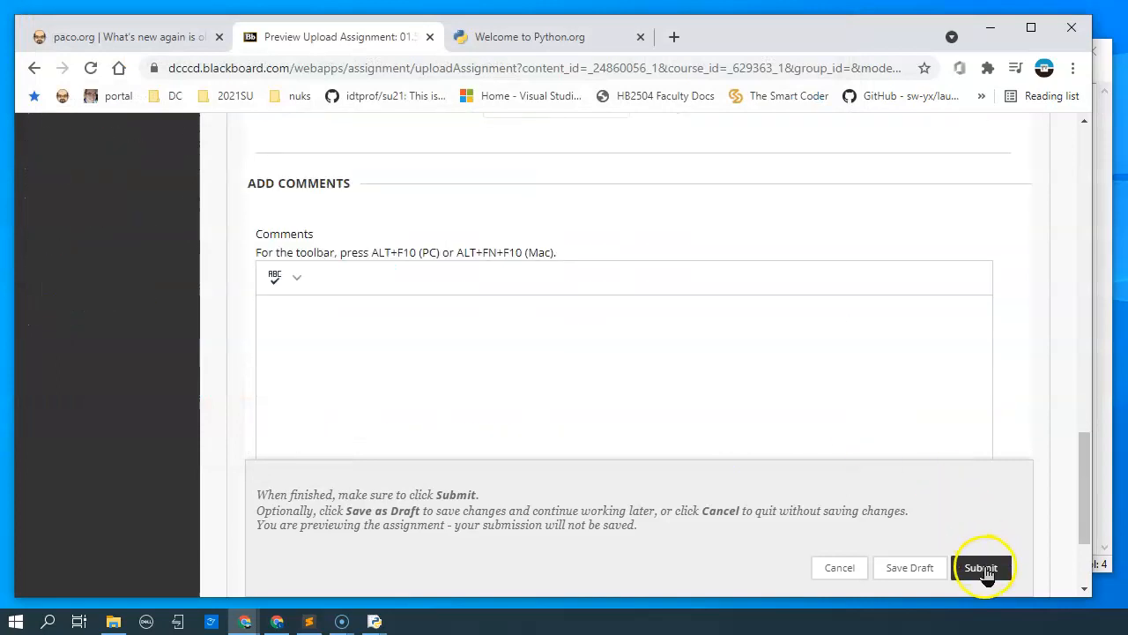
{"action": "left_click", "coordinate": [337, 344]}
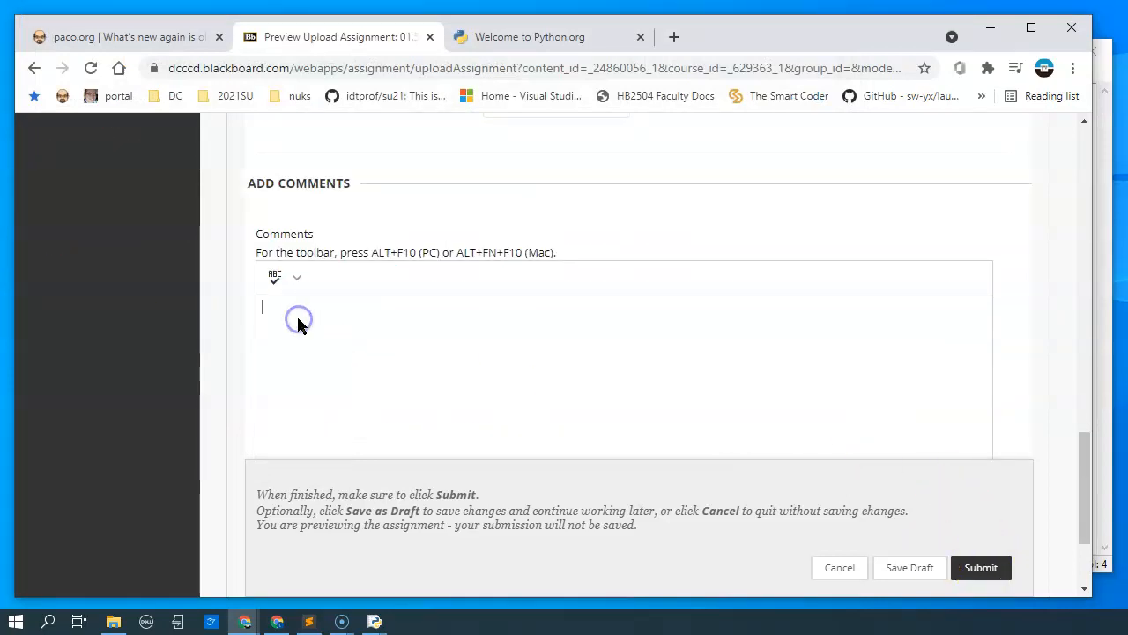
{"action": "scroll", "coordinate": [418, 361], "scroll_direction": "up", "scroll_amount": 1}
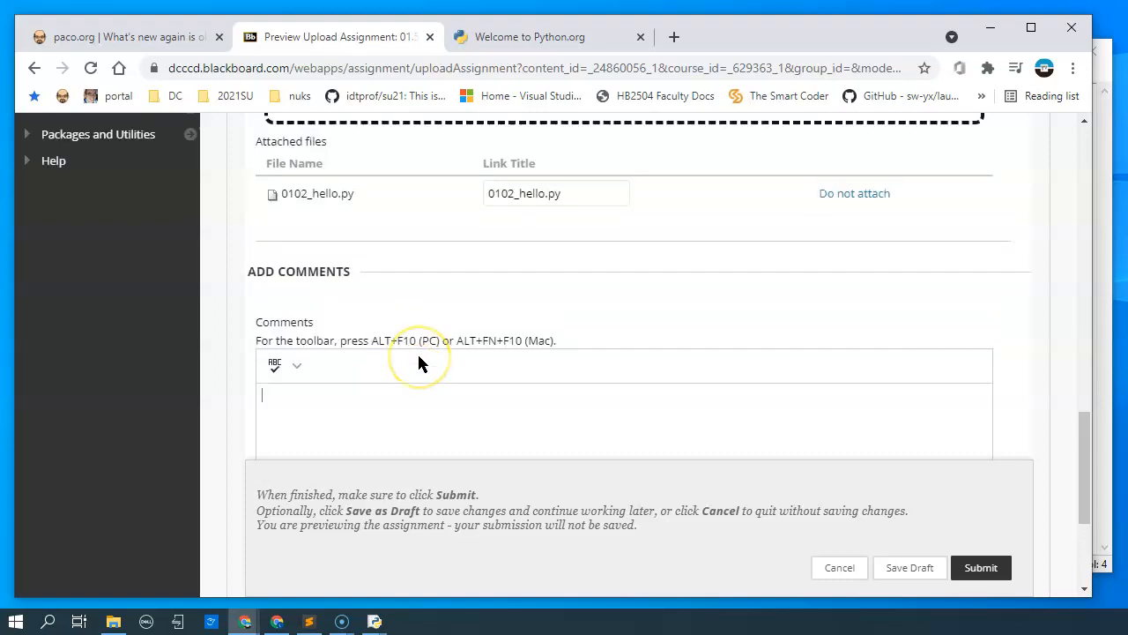
{"action": "type", "text": "I have an error"}
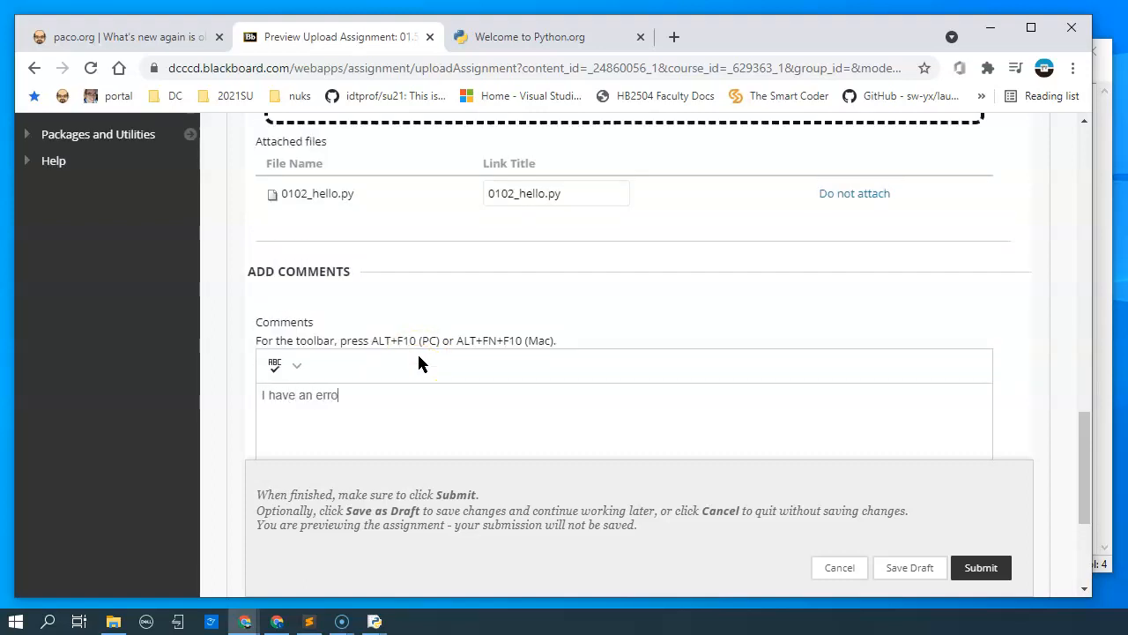